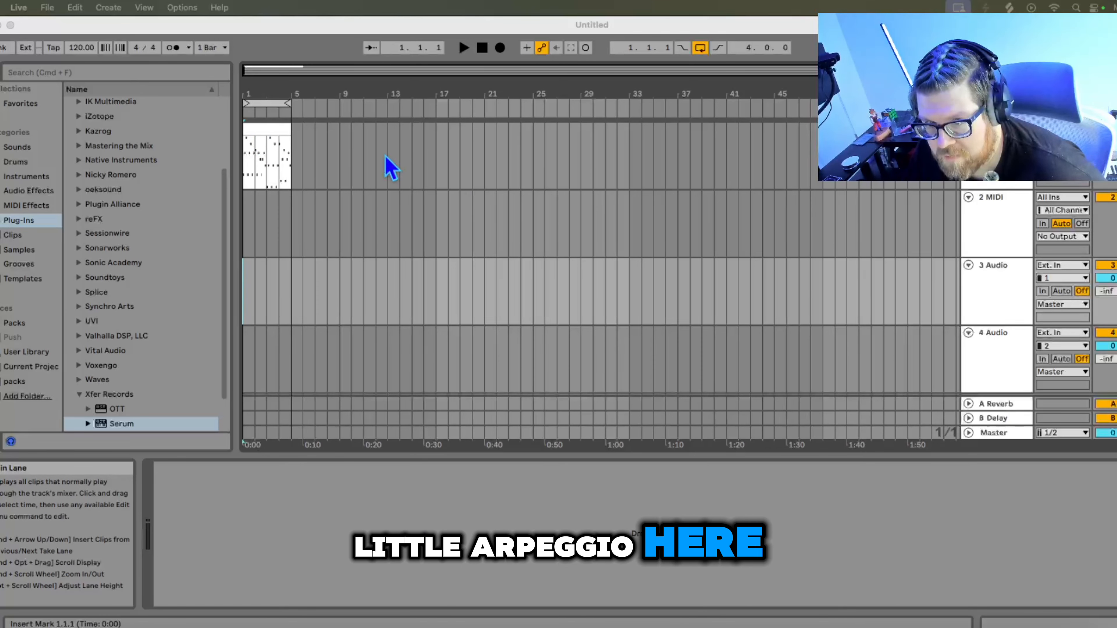
- Play back the arpeggio clip to audition the basic starting sound
{"action": "left_click", "coordinate": [386, 169]}
{"action": "left_click", "coordinate": [463, 48]}
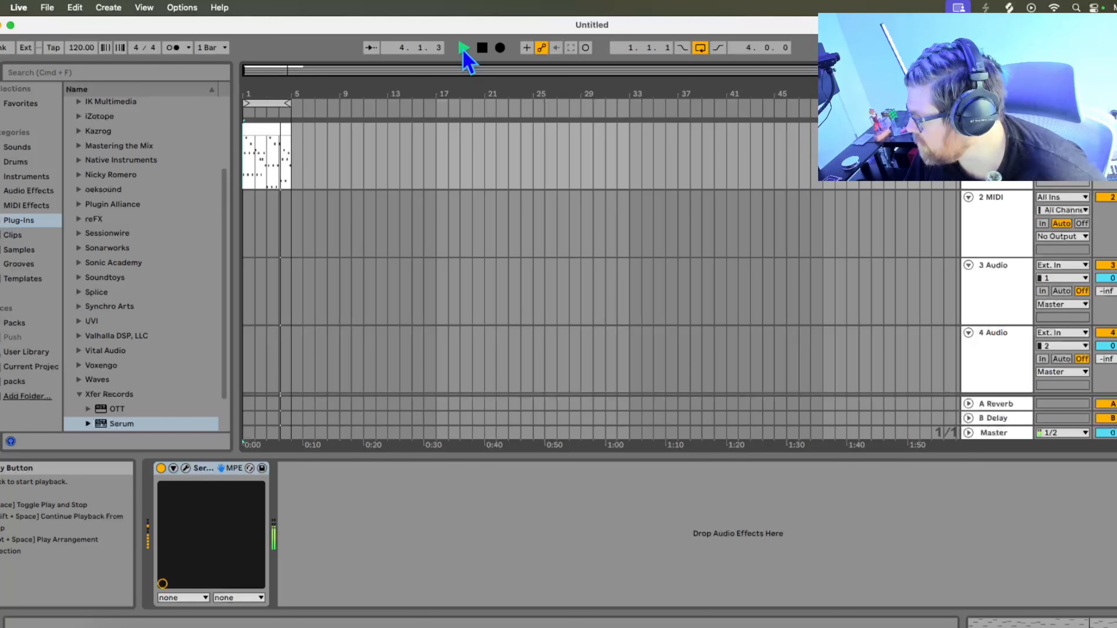
{"action": "left_click", "coordinate": [482, 48]}
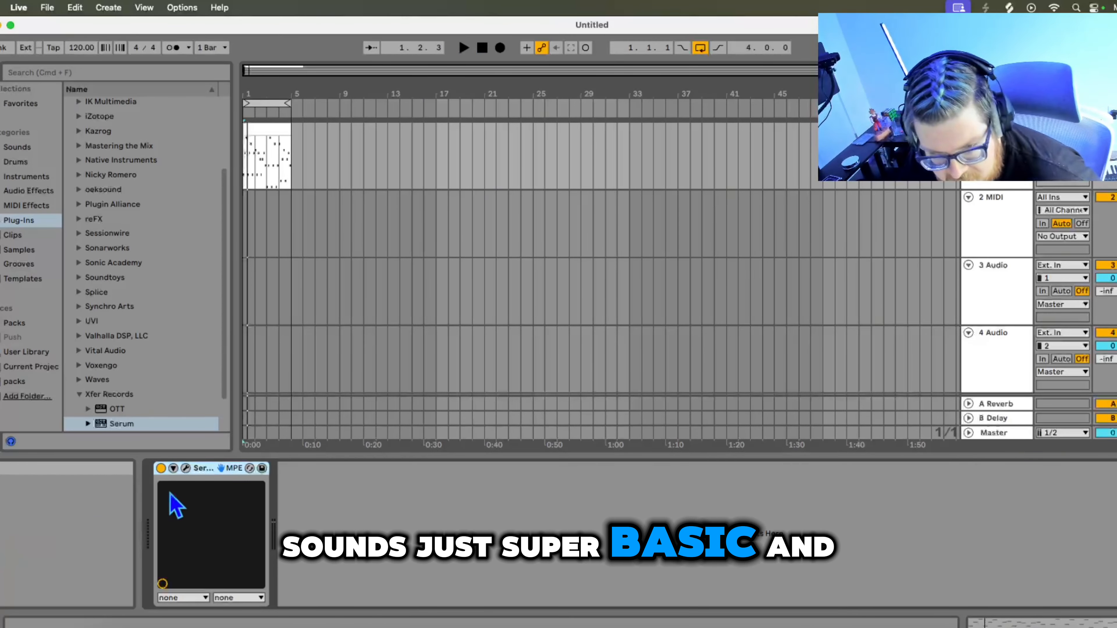
- Open Serum and shape Env 1 into a pluck, with sustain at -inf dB and decay about 500 ms
{"action": "left_click", "coordinate": [185, 468]}
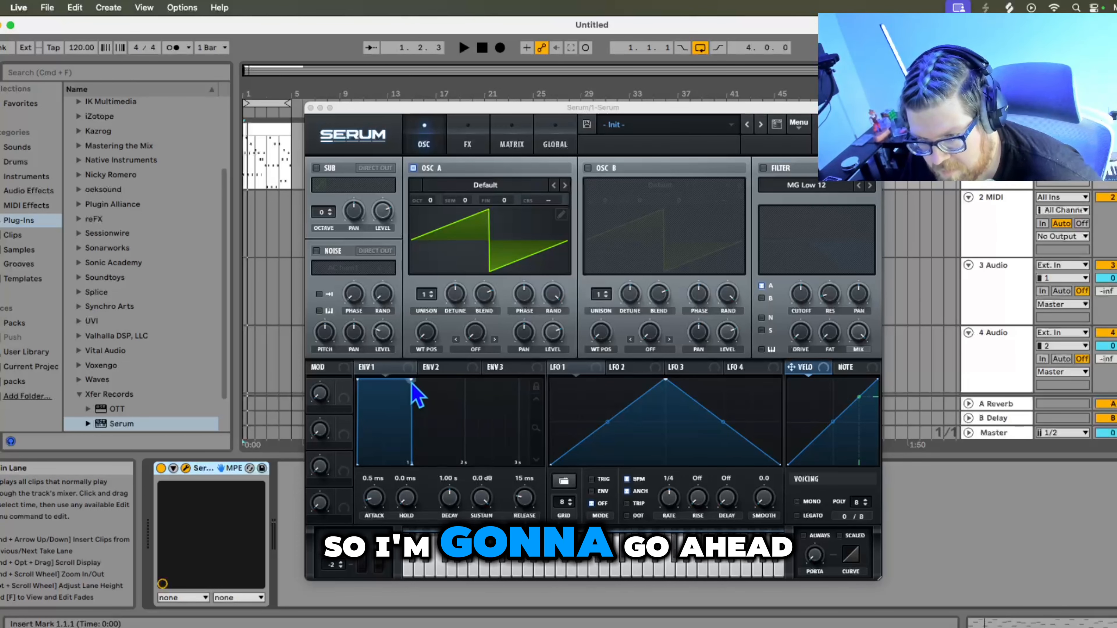
{"action": "left_click_drag", "start_coordinate": [412, 384], "coordinate": [404, 400]}
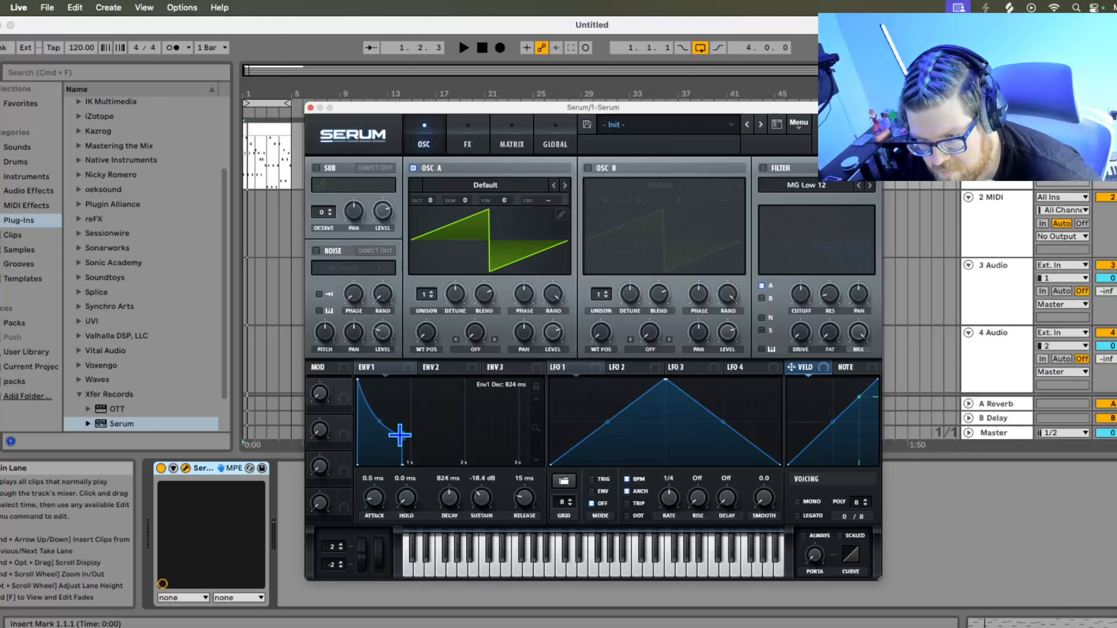
{"action": "left_click_drag", "start_coordinate": [397, 448], "coordinate": [383, 477]}
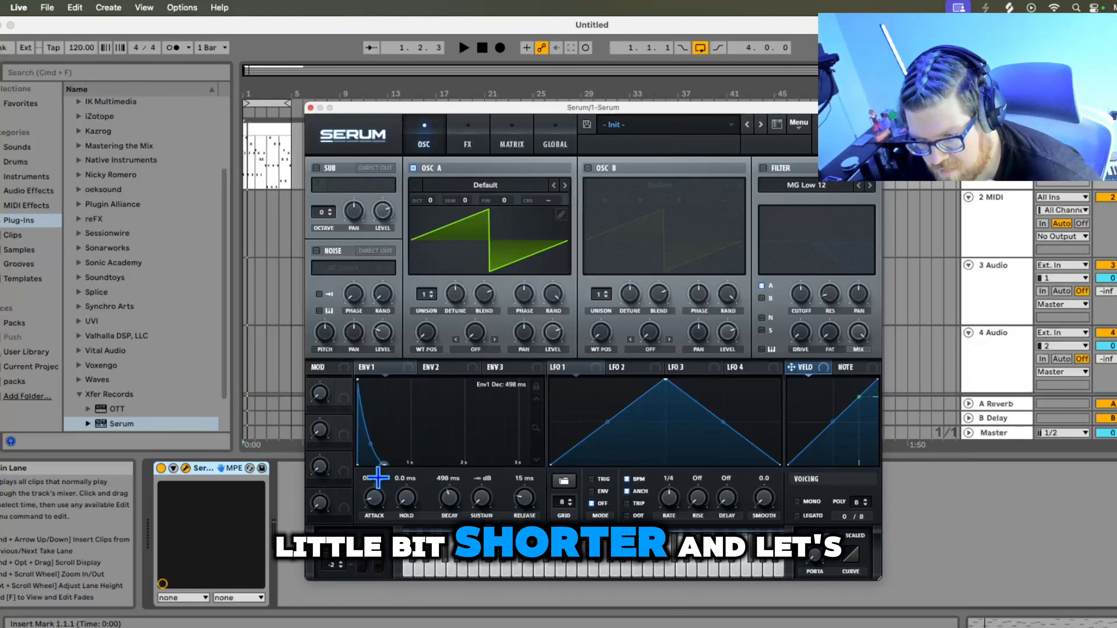
- Audition the shortened pluck and raise the Env 1 release to about 39 ms
{"action": "left_click", "coordinate": [483, 49]}
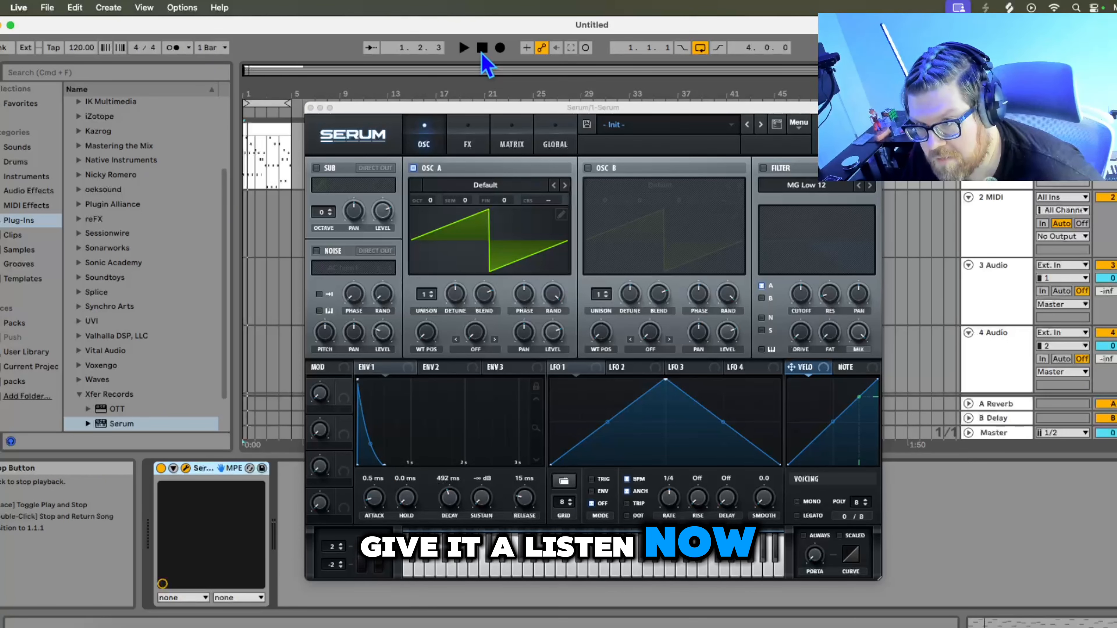
{"action": "left_click", "coordinate": [464, 48]}
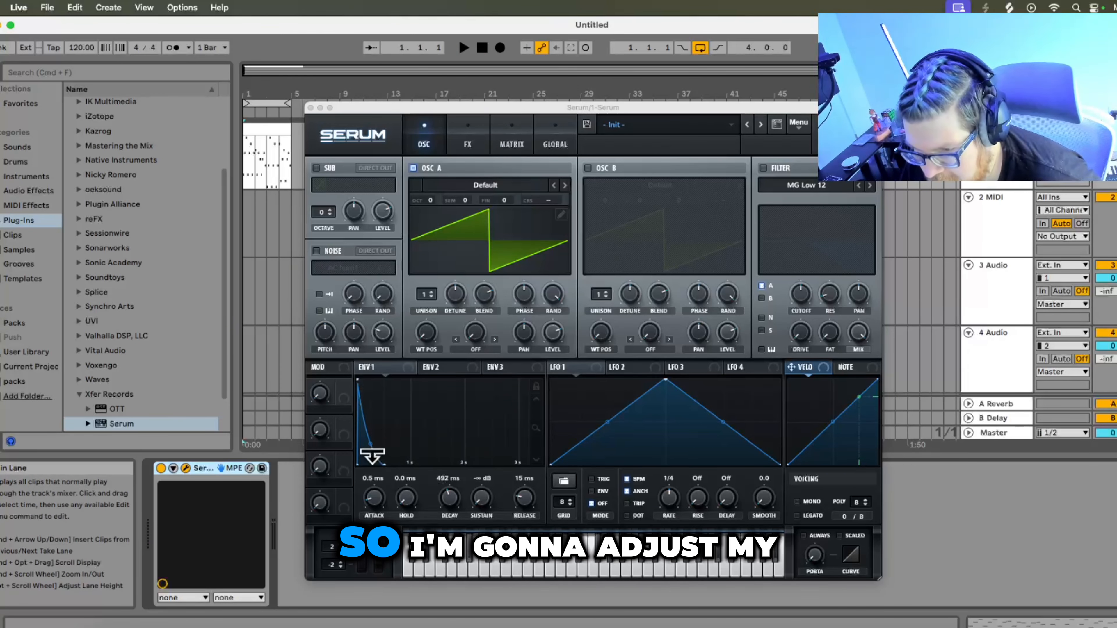
{"action": "left_click", "coordinate": [371, 440]}
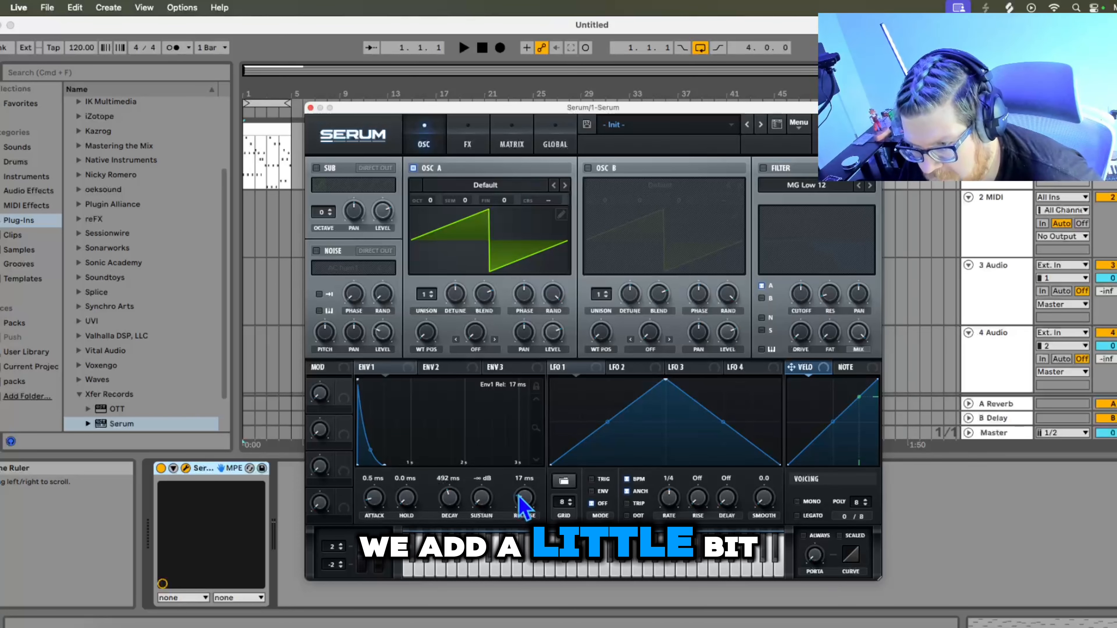
{"action": "left_click_drag", "start_coordinate": [519, 497], "coordinate": [520, 500]}
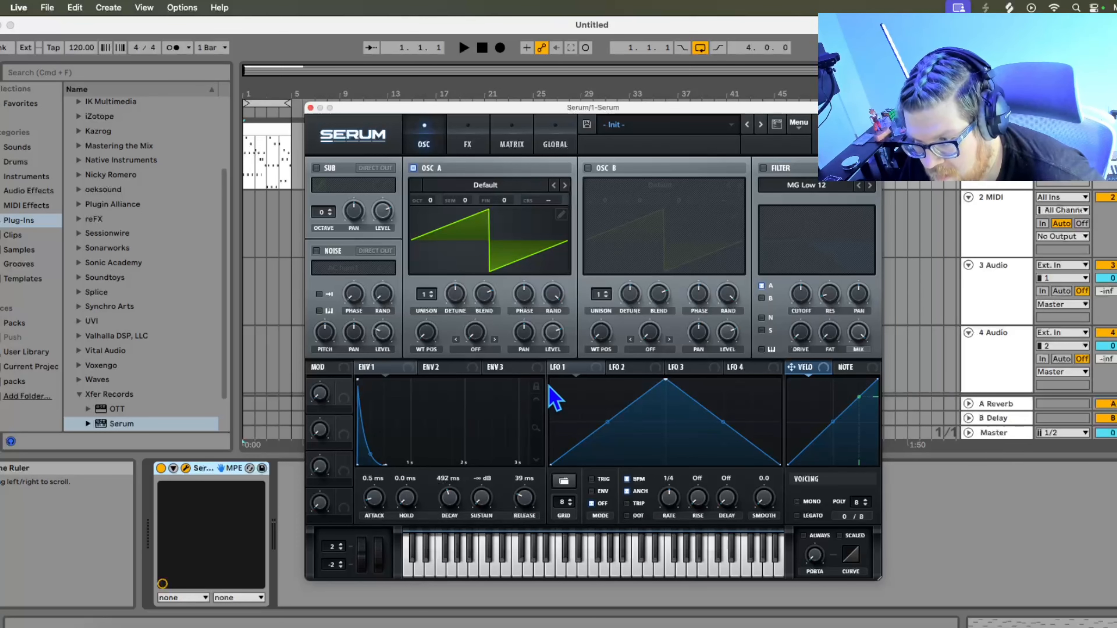
{"action": "left_click", "coordinate": [463, 47]}
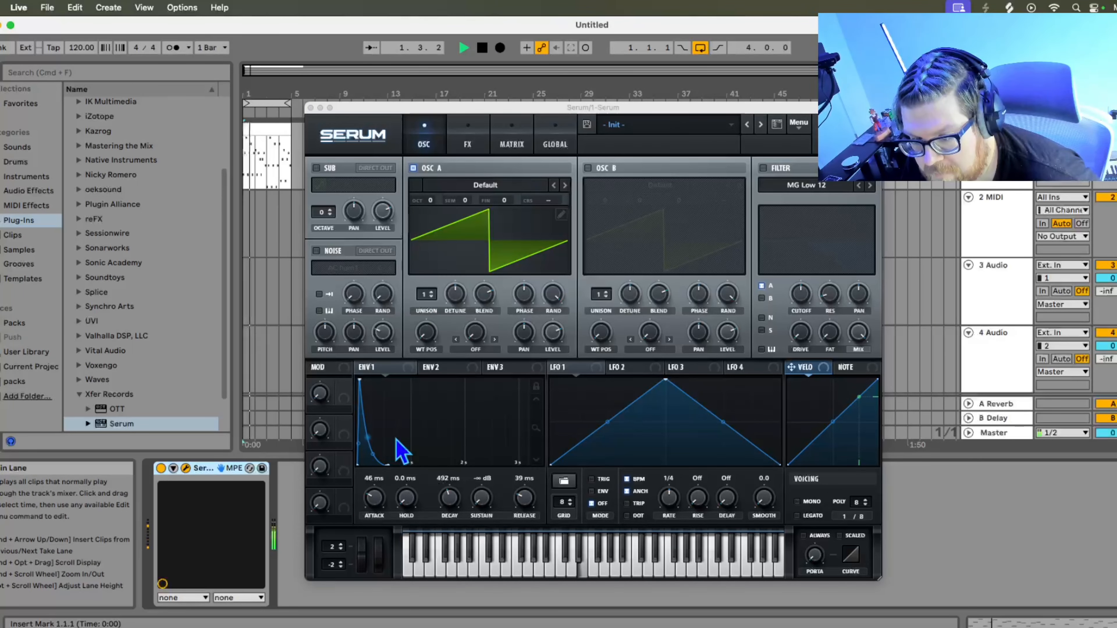
{"action": "left_click", "coordinate": [483, 49]}
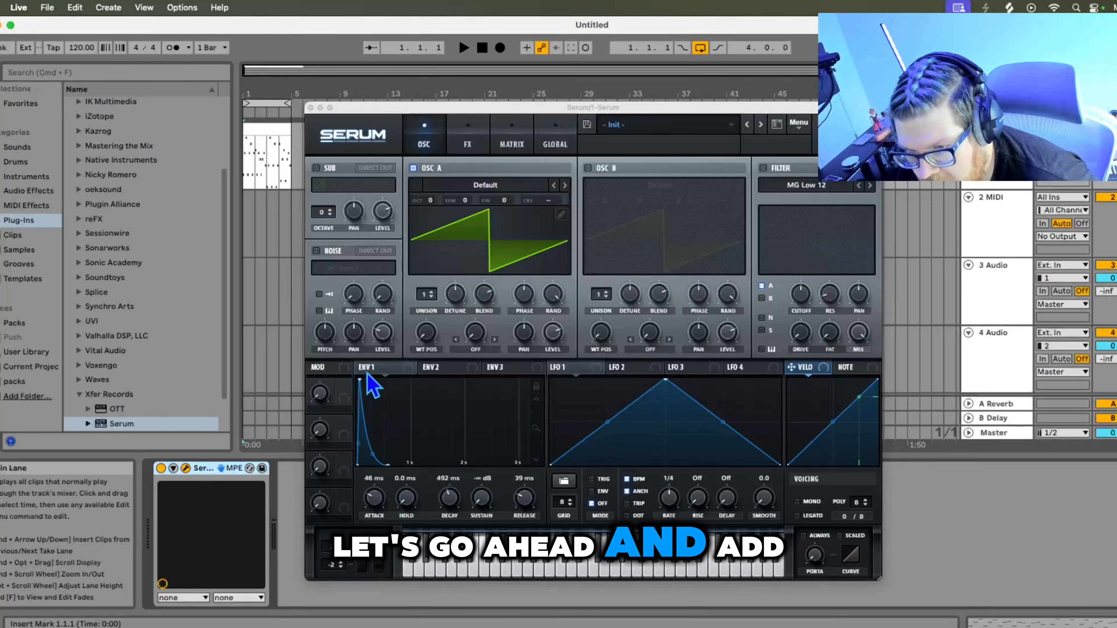
- Assign Env 1 to the filter cutoff and switch the filter on
{"action": "left_click_drag", "start_coordinate": [373, 368], "coordinate": [802, 305]}
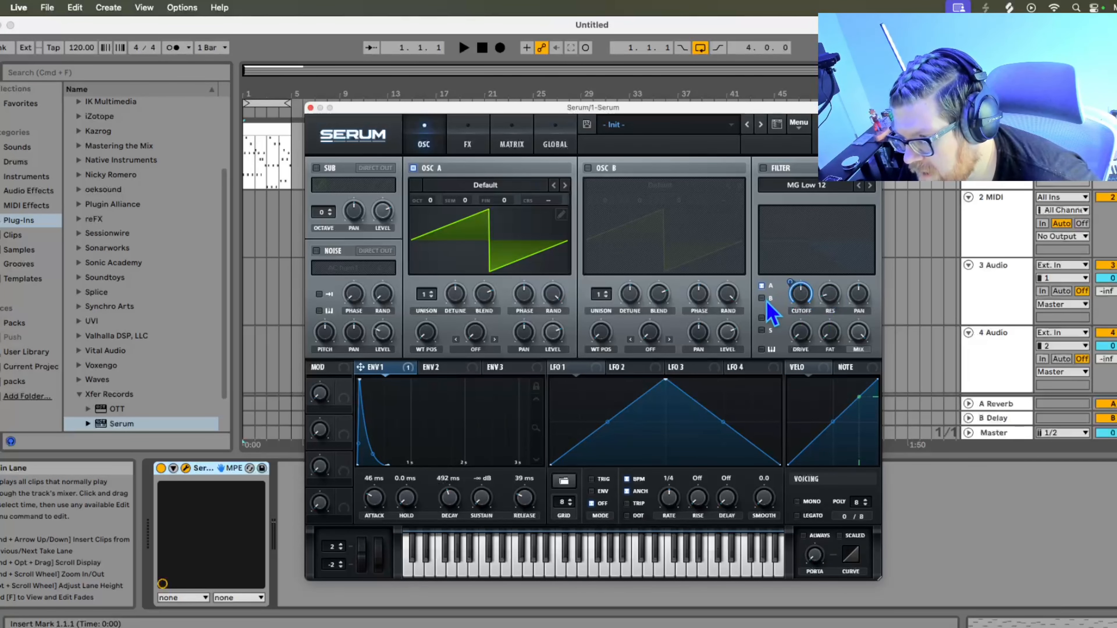
{"action": "left_click", "coordinate": [763, 168]}
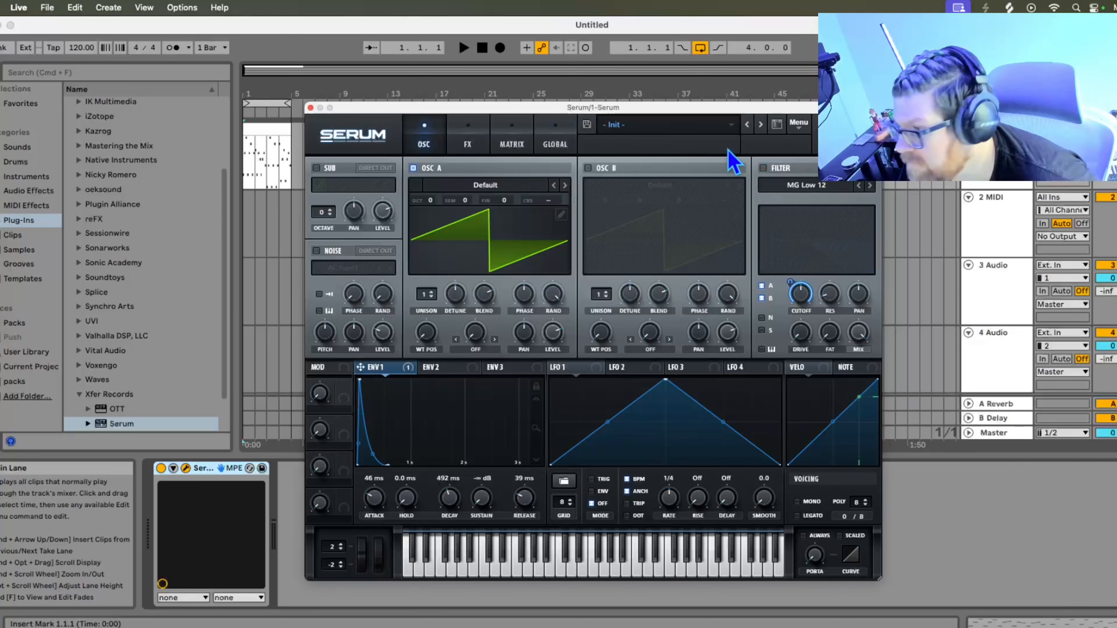
{"action": "left_click", "coordinate": [764, 169]}
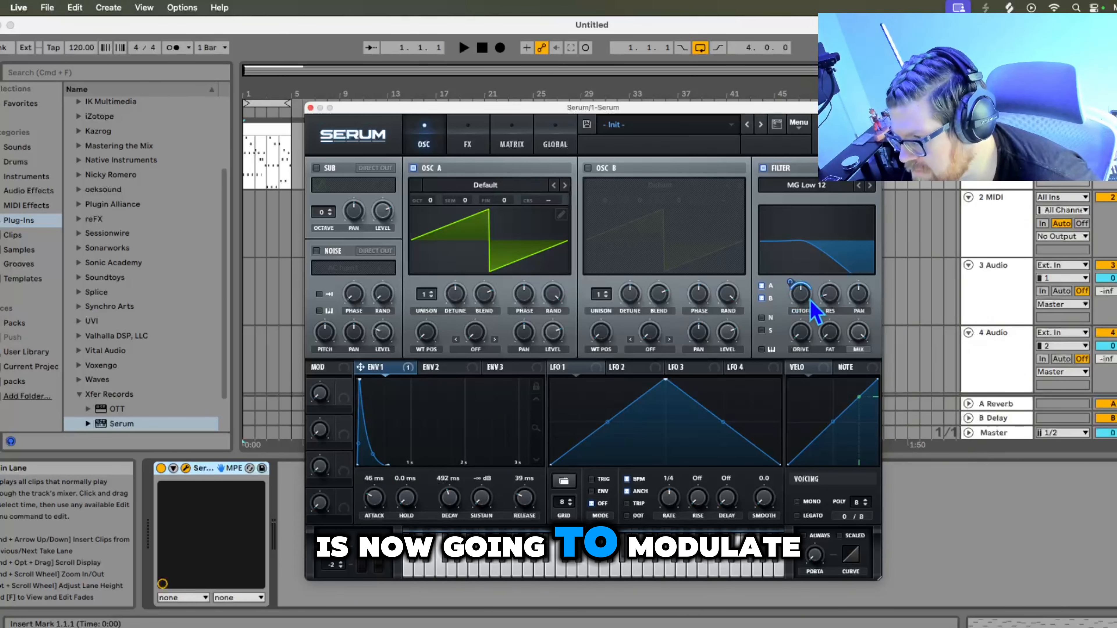
- Audition the filter sweep, set the Env 1 to cutoff modulation amount to 56, and adjust the cutoff
{"action": "mouse_move", "coordinate": [804, 311]}
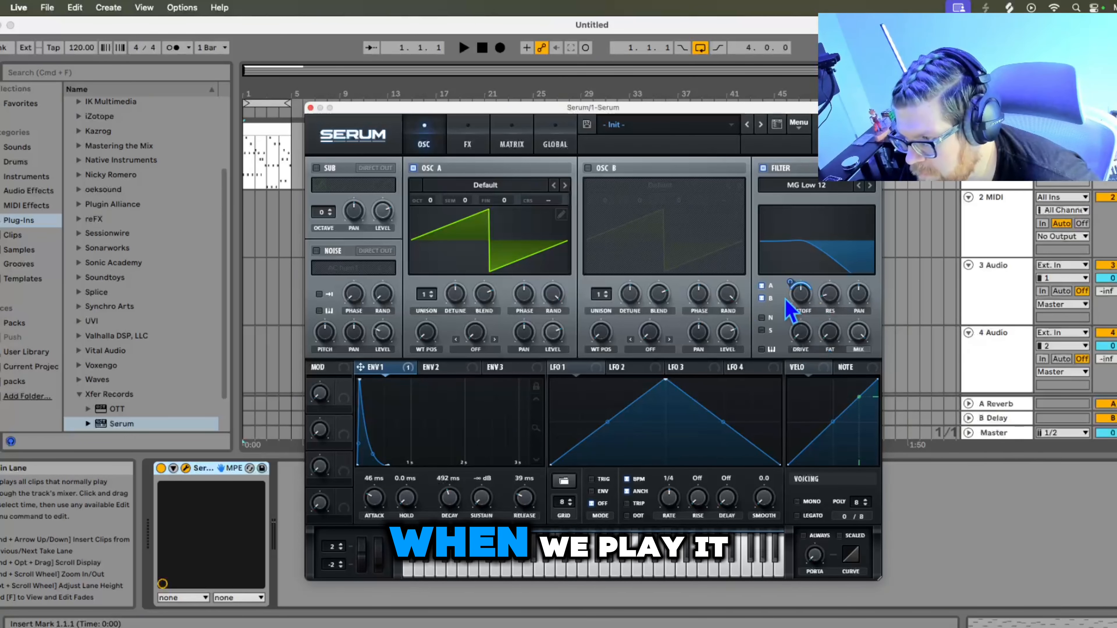
{"action": "left_click", "coordinate": [463, 48]}
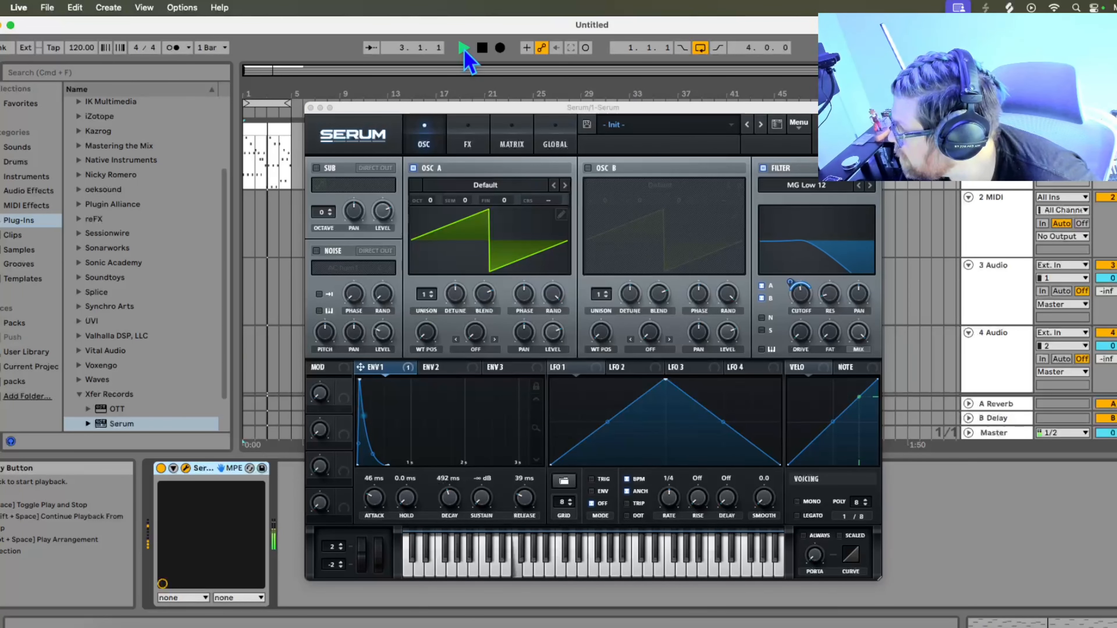
{"action": "double_click", "coordinate": [482, 48]}
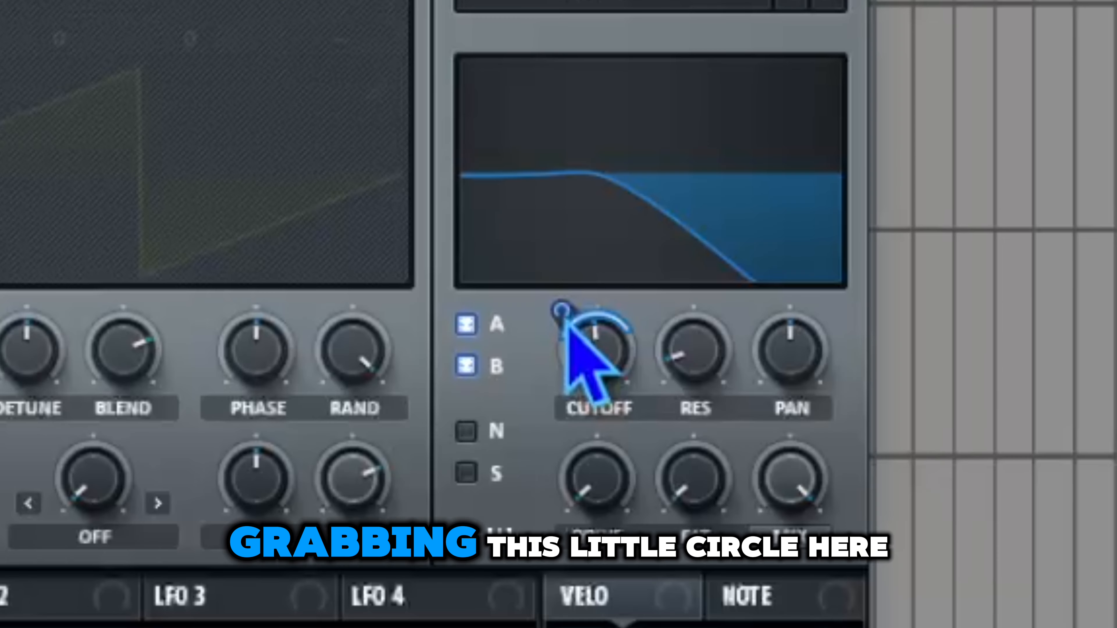
{"action": "left_click_drag", "start_coordinate": [566, 316], "coordinate": [549, 270]}
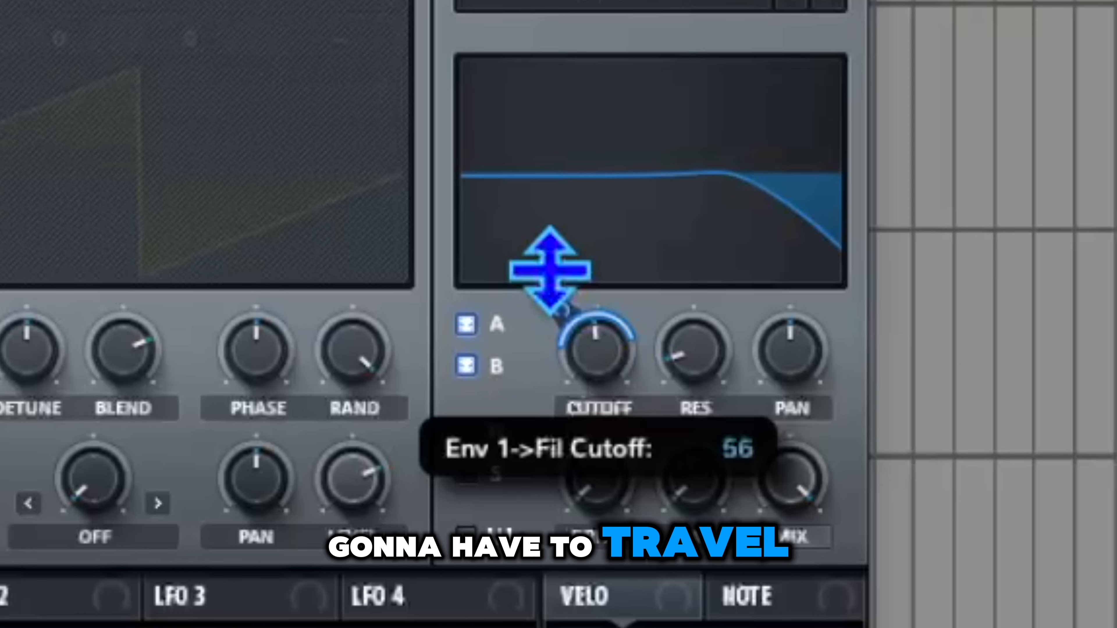
{"action": "left_click_drag", "start_coordinate": [605, 365], "coordinate": [574, 341]}
{"action": "left_click", "coordinate": [571, 310]}
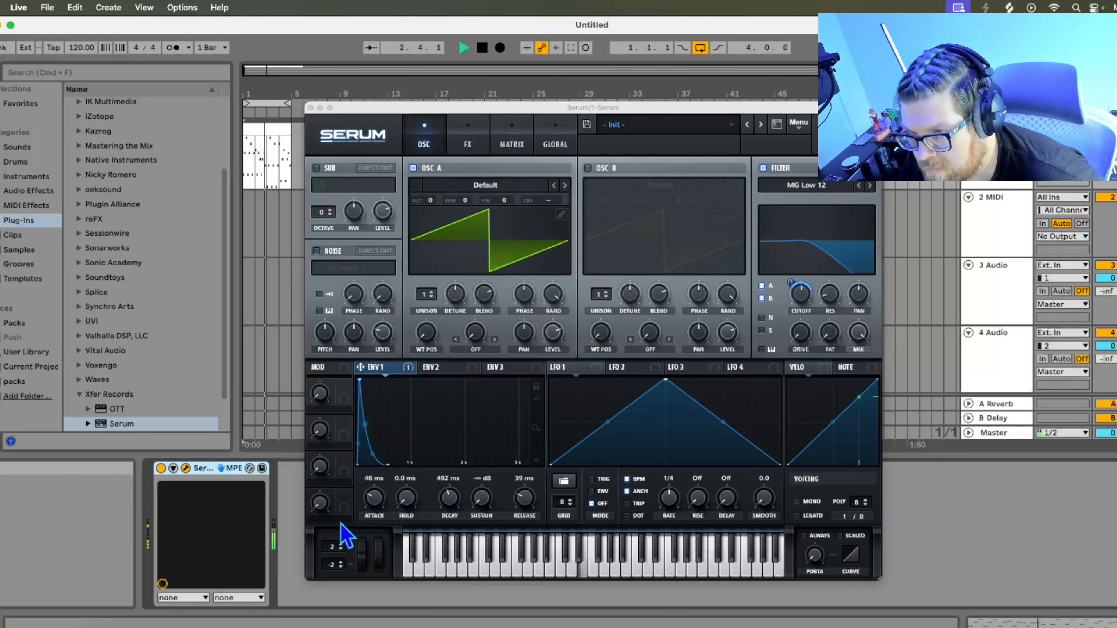
- Set the Env 1 attack to 0.0 ms and audition the result
{"action": "left_click", "coordinate": [482, 48]}
{"action": "left_click_drag", "start_coordinate": [374, 496], "coordinate": [397, 568]}
{"action": "left_click", "coordinate": [463, 48]}
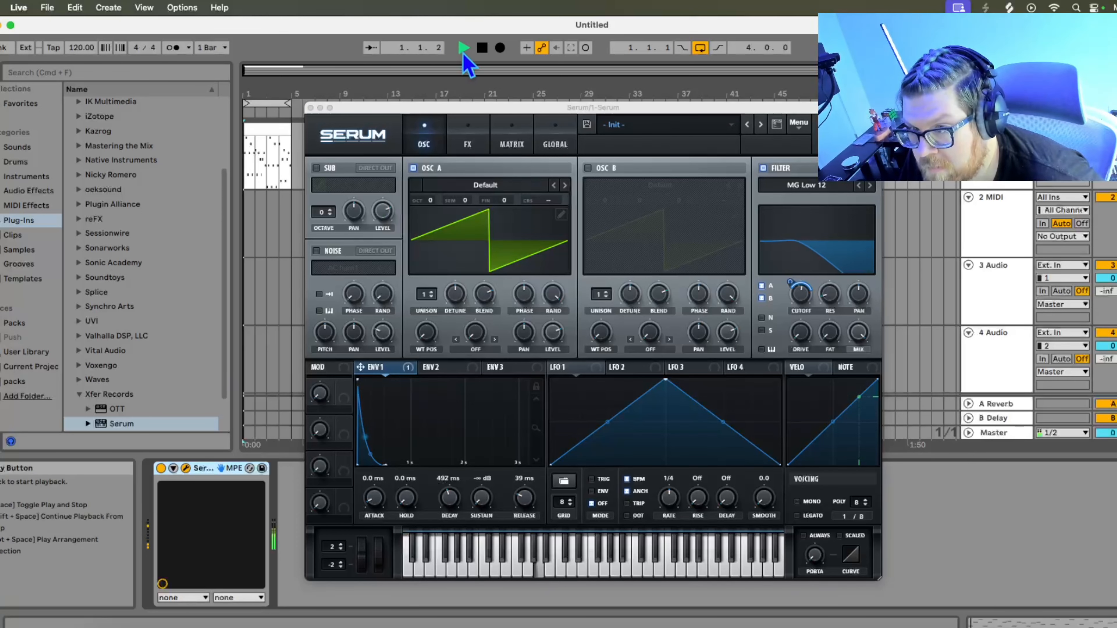
{"action": "left_click", "coordinate": [482, 49]}
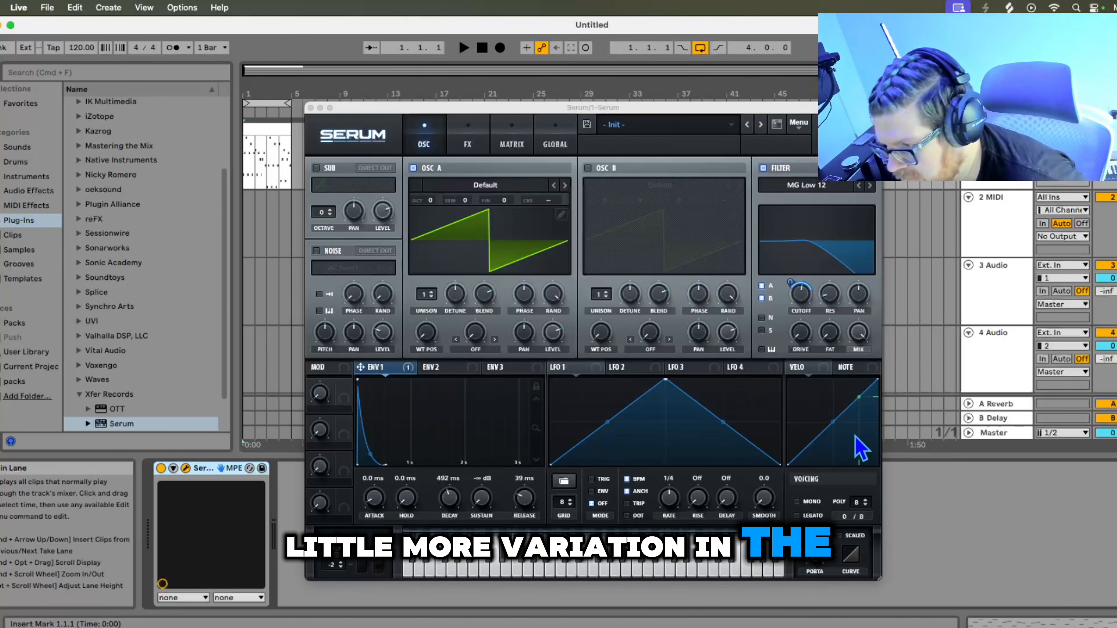
- Route velocity to Osc A level, set the modulation amount, and bend the velocity curve upward
{"action": "left_click", "coordinate": [805, 369]}
{"action": "left_click_drag", "start_coordinate": [672, 335], "coordinate": [555, 340]}
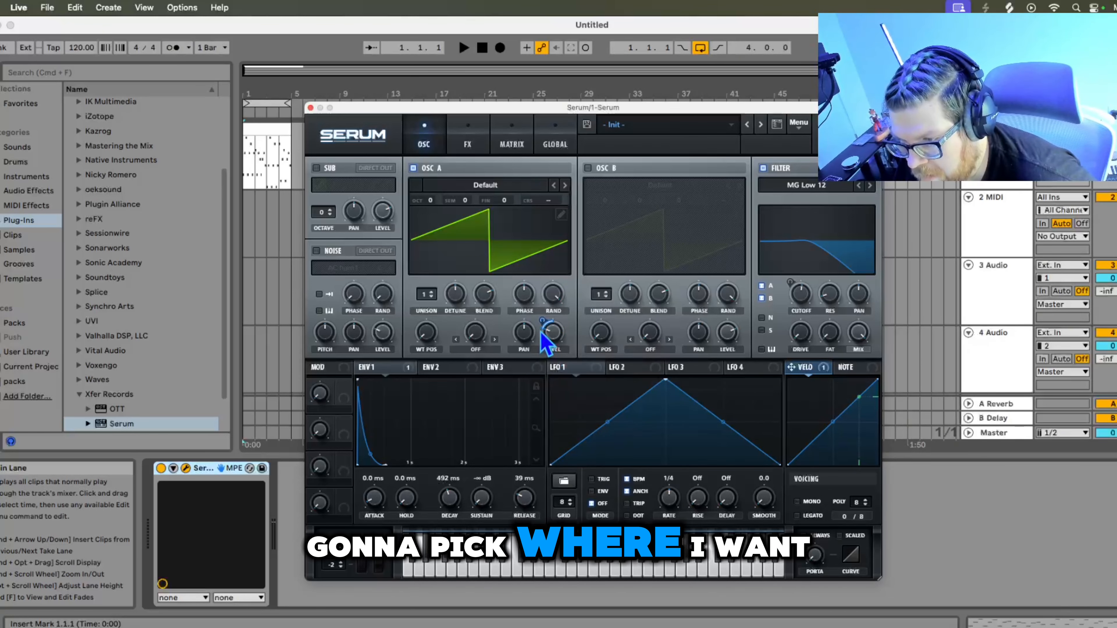
{"action": "mouse_move", "coordinate": [550, 344]}
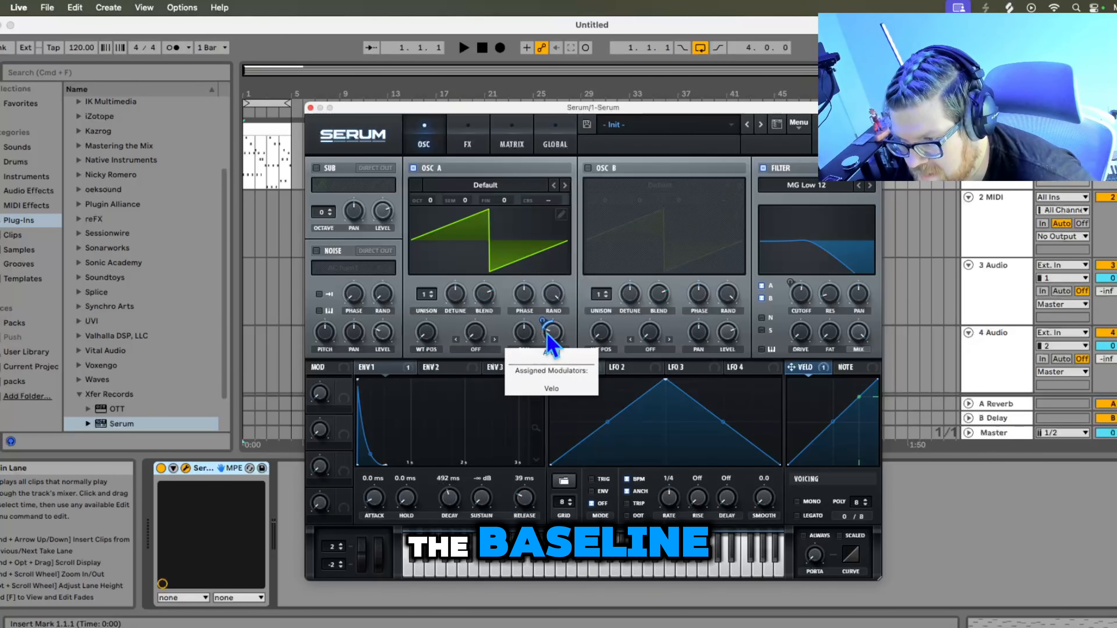
{"action": "left_click_drag", "start_coordinate": [545, 321], "coordinate": [546, 307]}
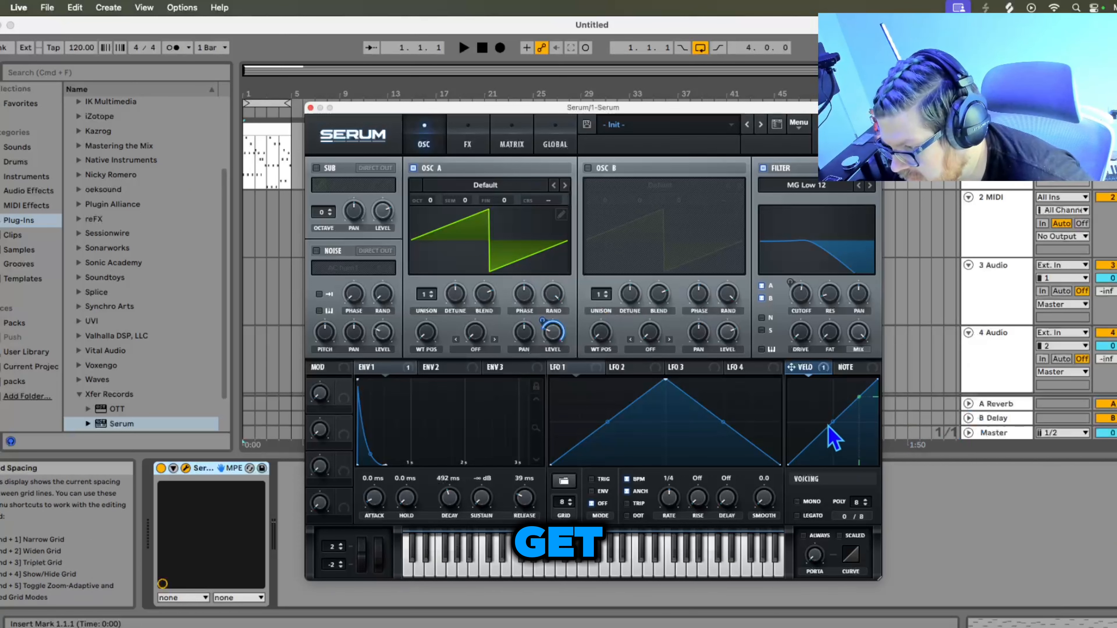
{"action": "left_click_drag", "start_coordinate": [835, 429], "coordinate": [835, 426]}
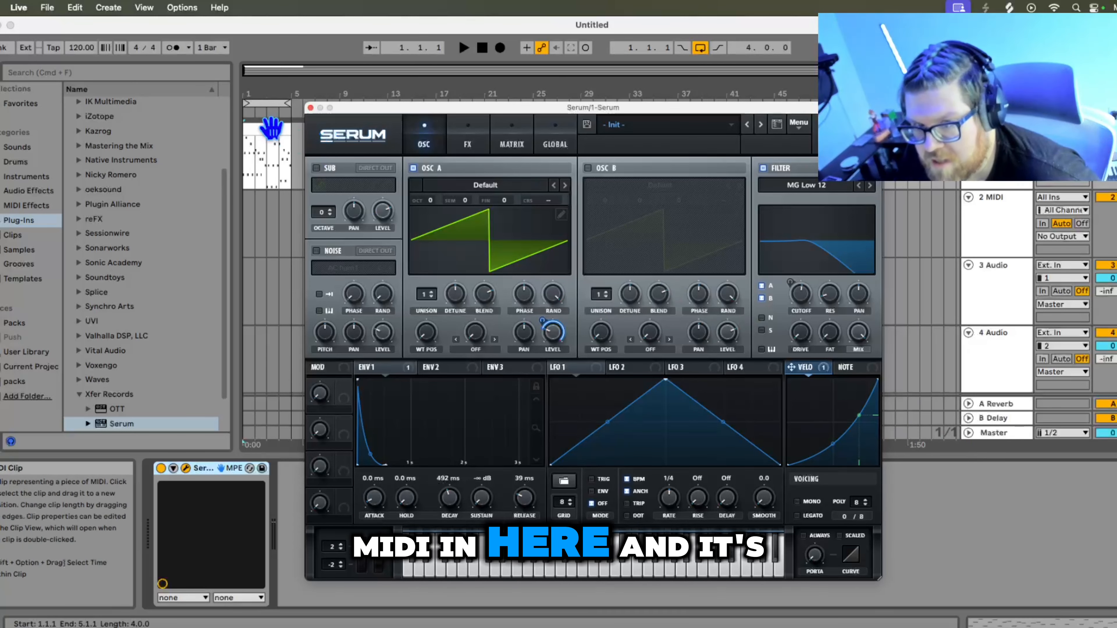
- Open the arpeggio MIDI clip, vary its note velocities across the velocity lane, and play it back
{"action": "left_click", "coordinate": [474, 50]}
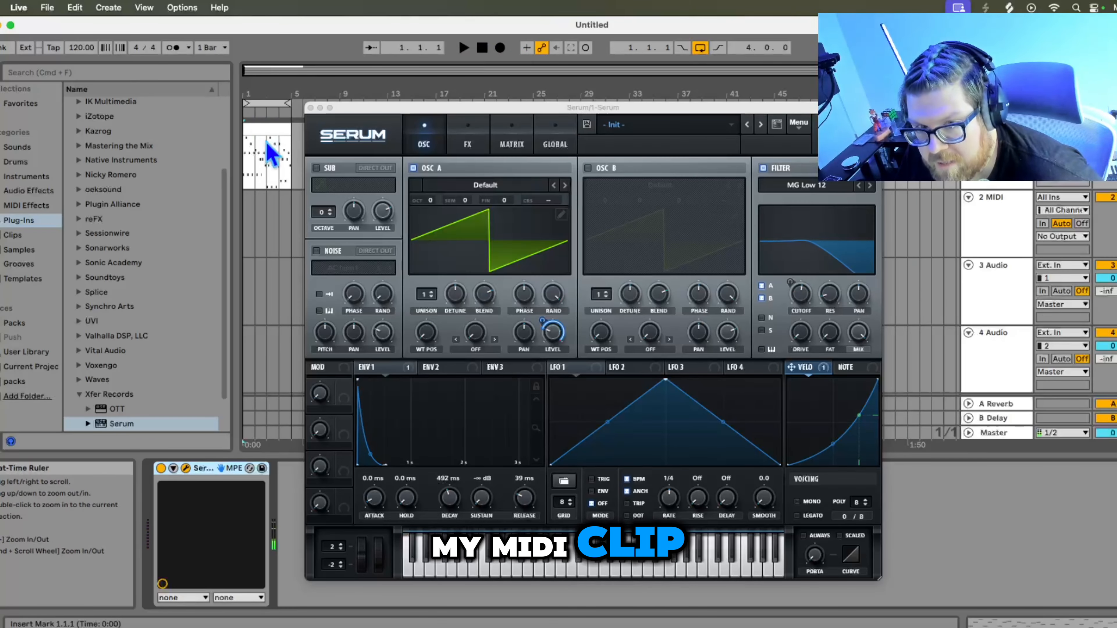
{"action": "double_click", "coordinate": [271, 154]}
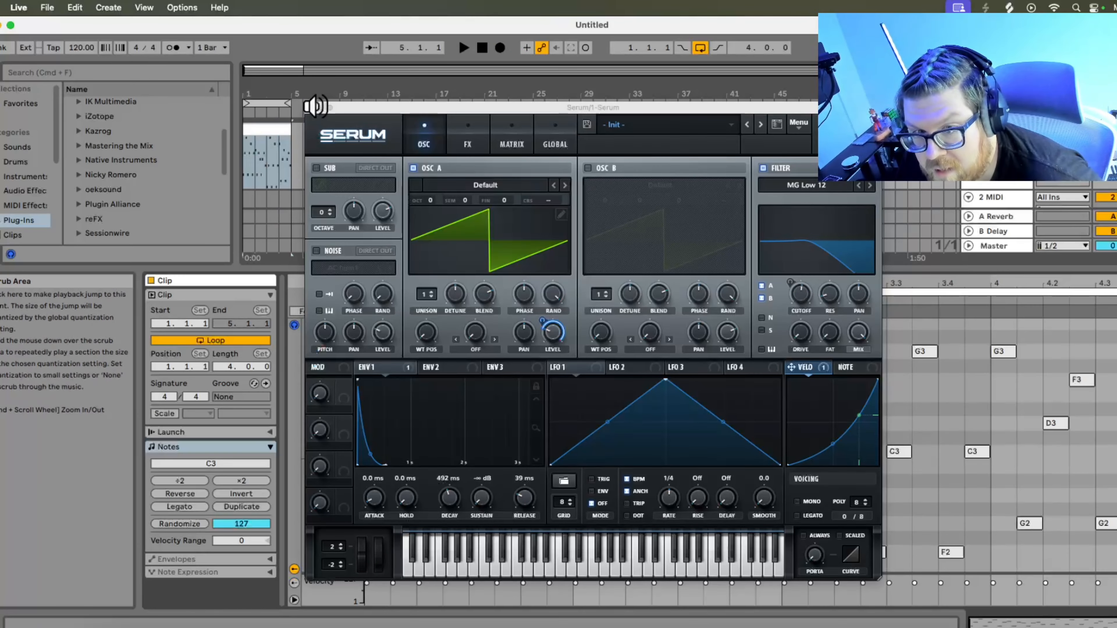
{"action": "left_click", "coordinate": [310, 107]}
{"action": "left_click_drag", "start_coordinate": [366, 583], "coordinate": [1098, 585]}
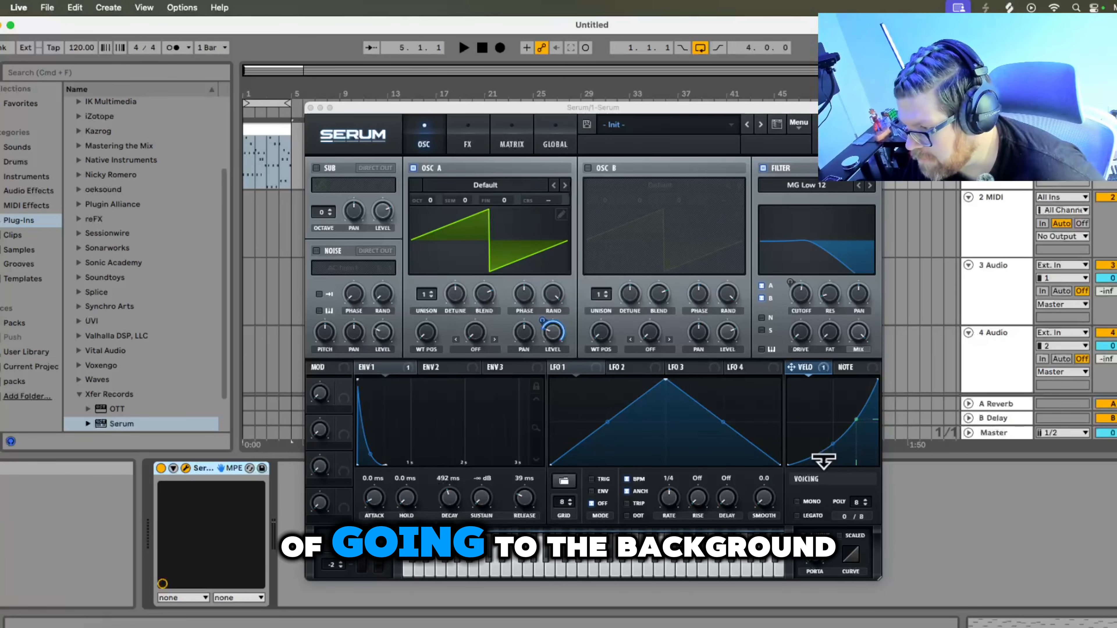
{"action": "left_click", "coordinate": [484, 49]}
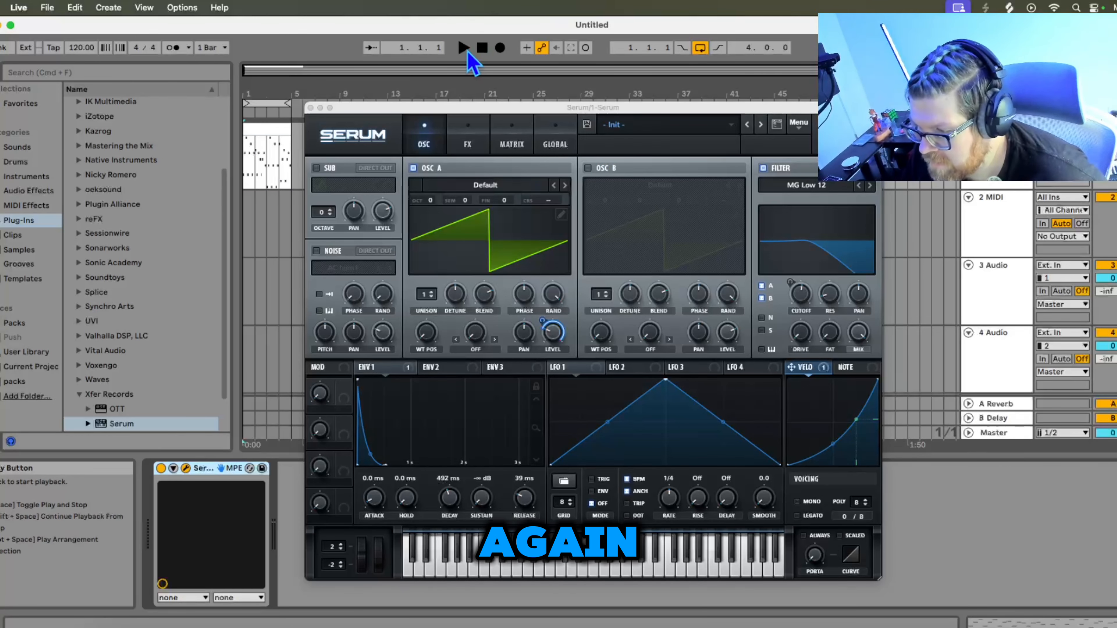
{"action": "left_click", "coordinate": [465, 48]}
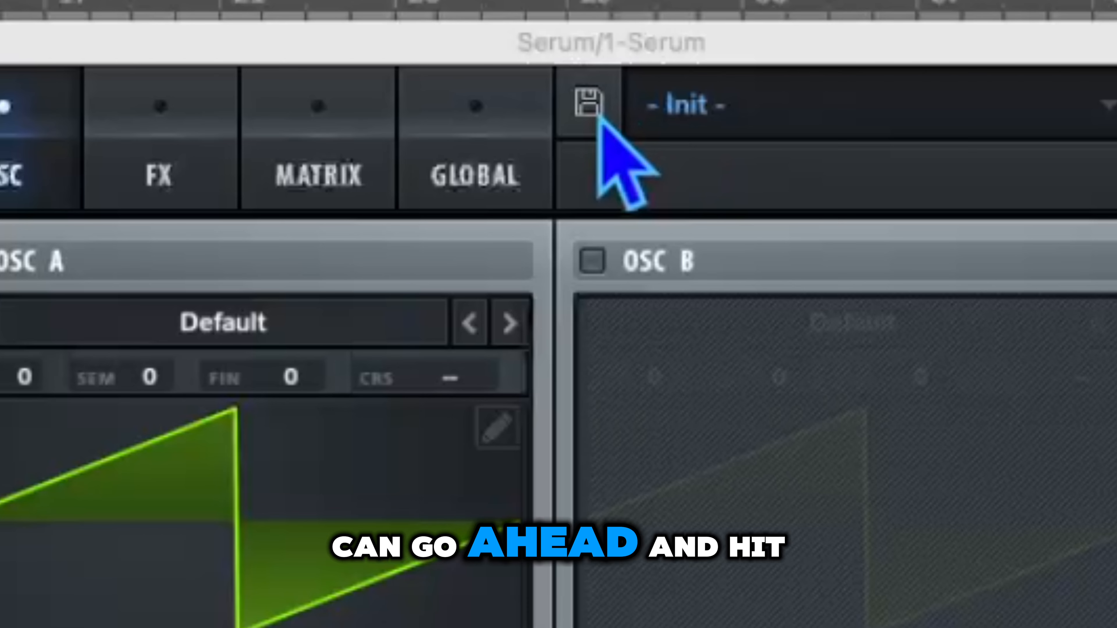
- Save the patch as a preset named Basi Pluck
{"action": "left_click", "coordinate": [588, 127]}
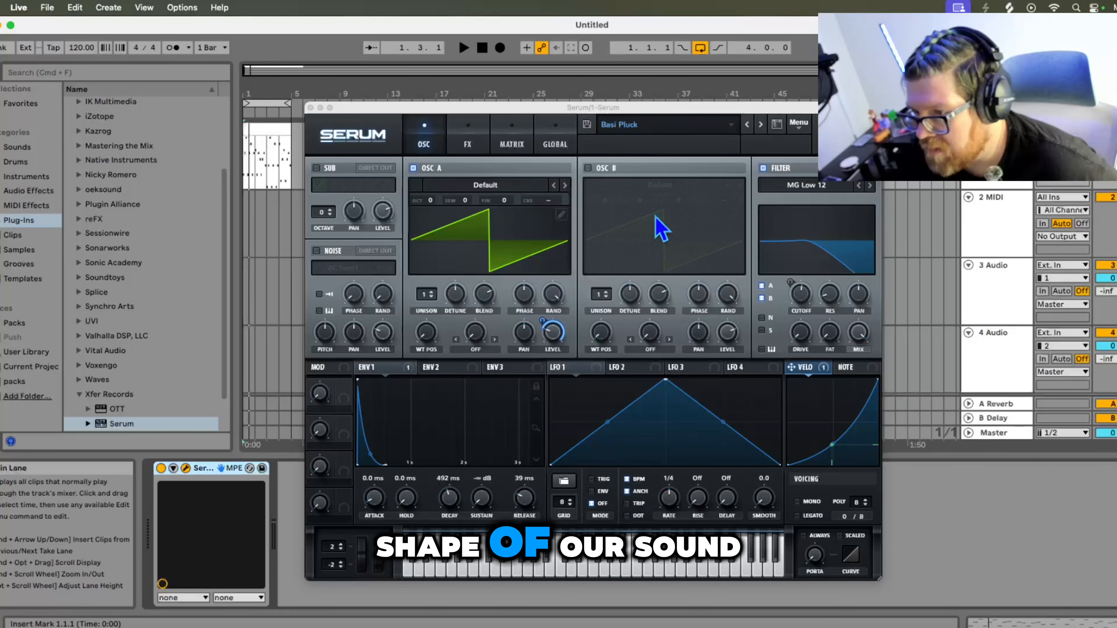
{"action": "right_click", "coordinate": [545, 333]}
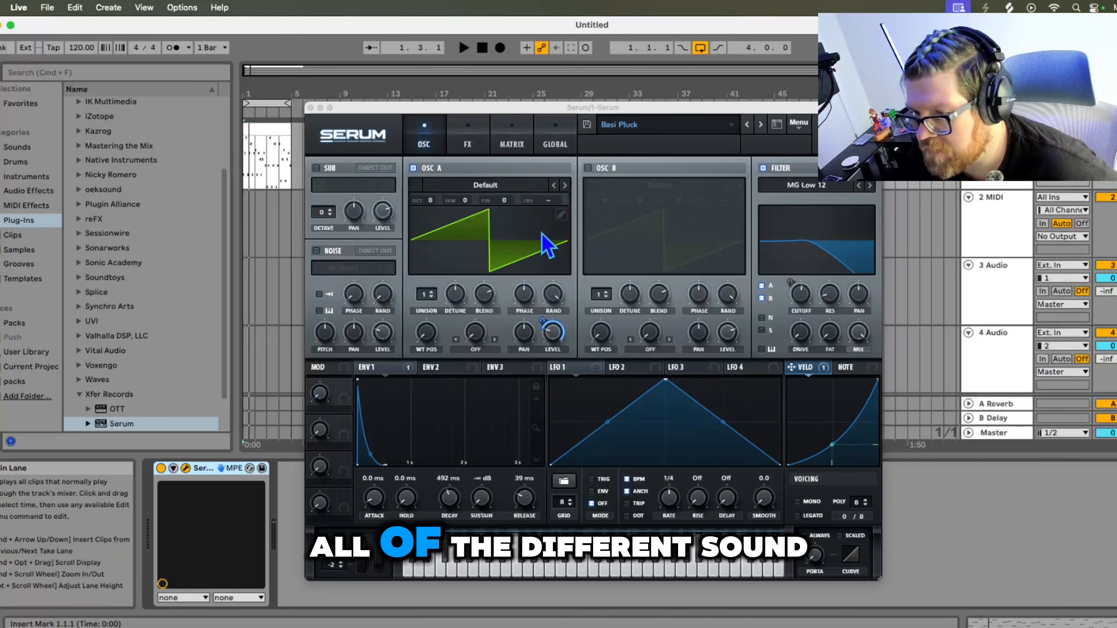
- In the FX section, enable Distortion and Chorus, lowering the Chorus mix
{"action": "left_click", "coordinate": [471, 132]}
{"action": "left_click", "coordinate": [425, 145]}
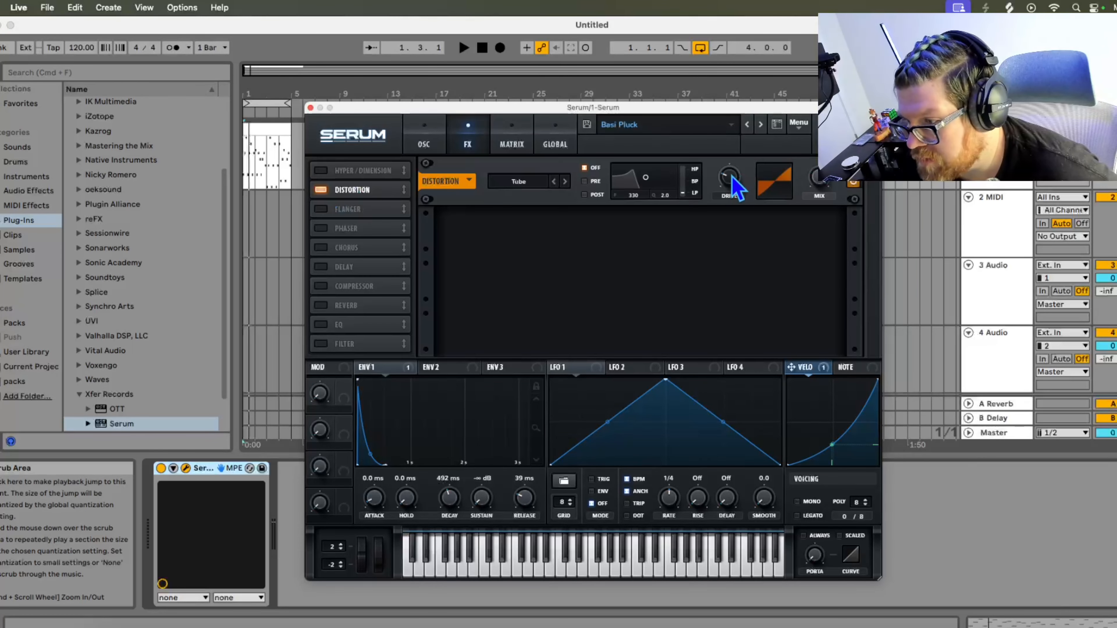
{"action": "mouse_move", "coordinate": [734, 186]}
{"action": "left_click", "coordinate": [320, 247]}
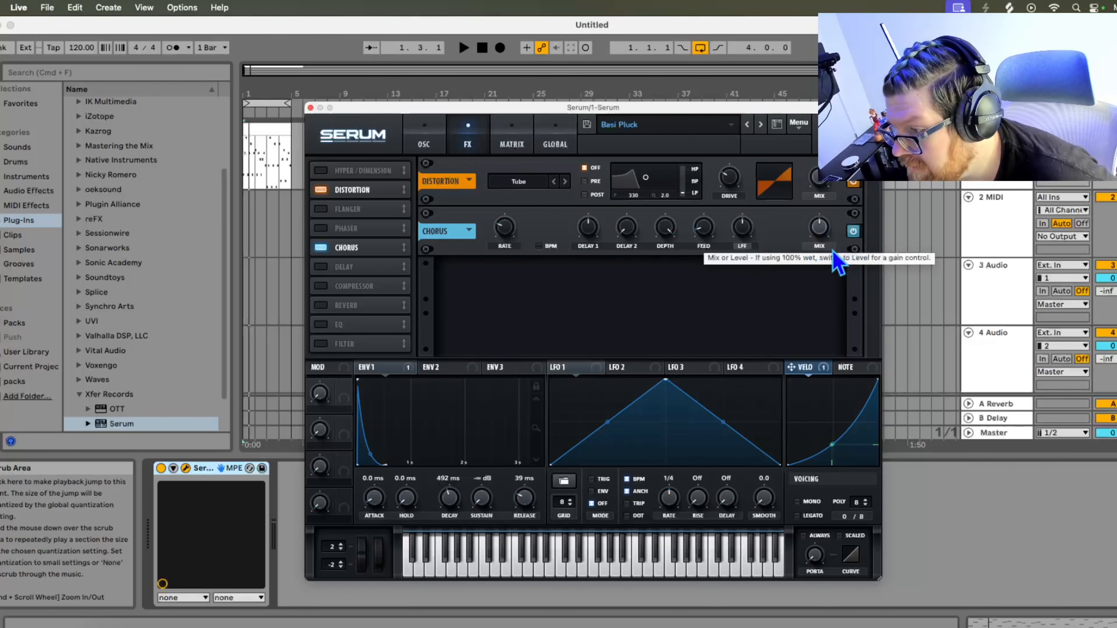
{"action": "left_click_drag", "start_coordinate": [821, 232], "coordinate": [831, 269]}
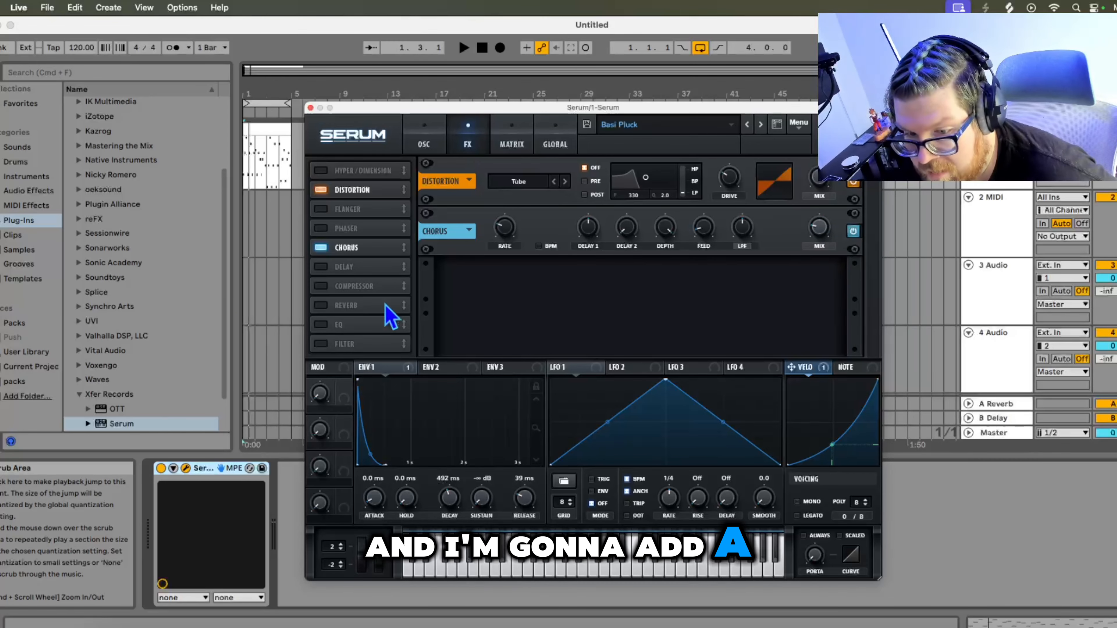
- Enable Reverb on the pluck's FX page, enlarge its size slightly, and play the arpeggio back
{"action": "left_click", "coordinate": [320, 306]}
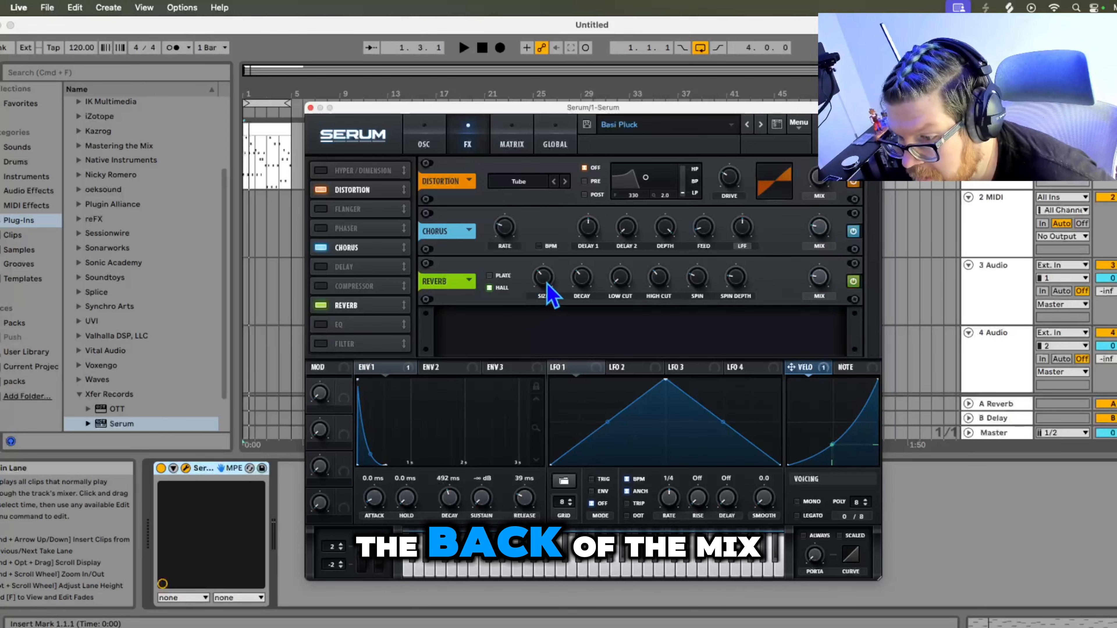
{"action": "left_click_drag", "start_coordinate": [548, 284], "coordinate": [552, 291]}
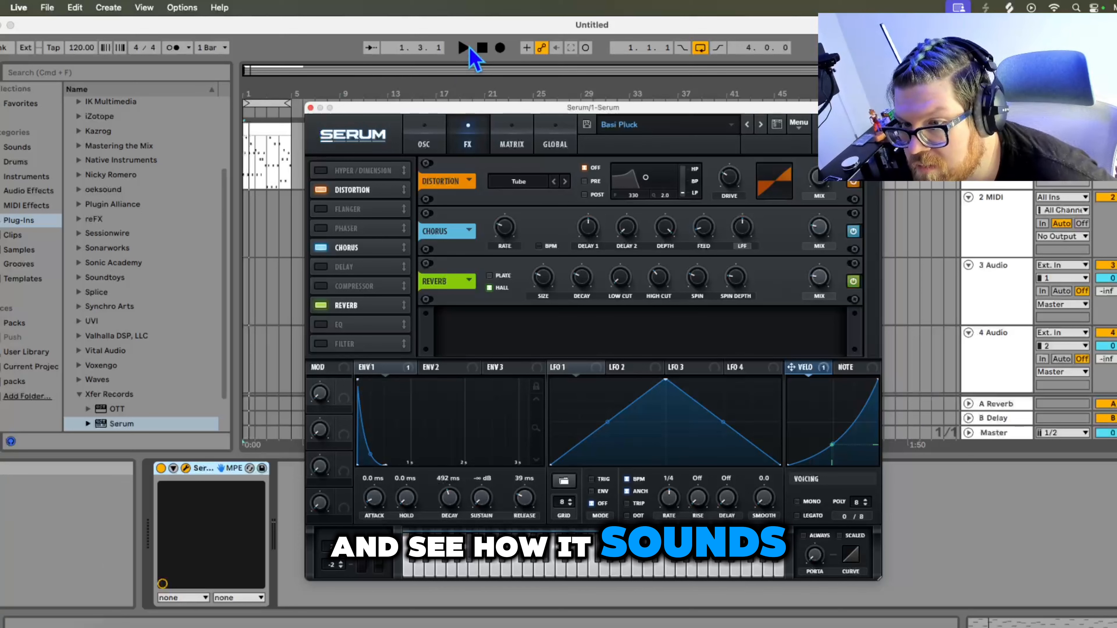
{"action": "left_click", "coordinate": [464, 48]}
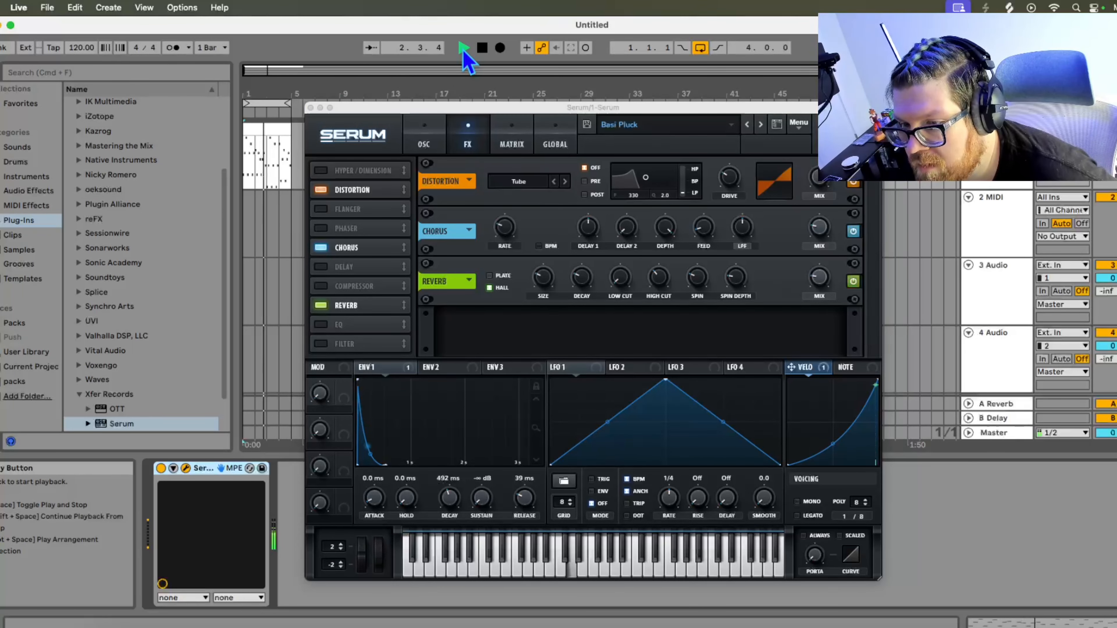
{"action": "left_click", "coordinate": [483, 49]}
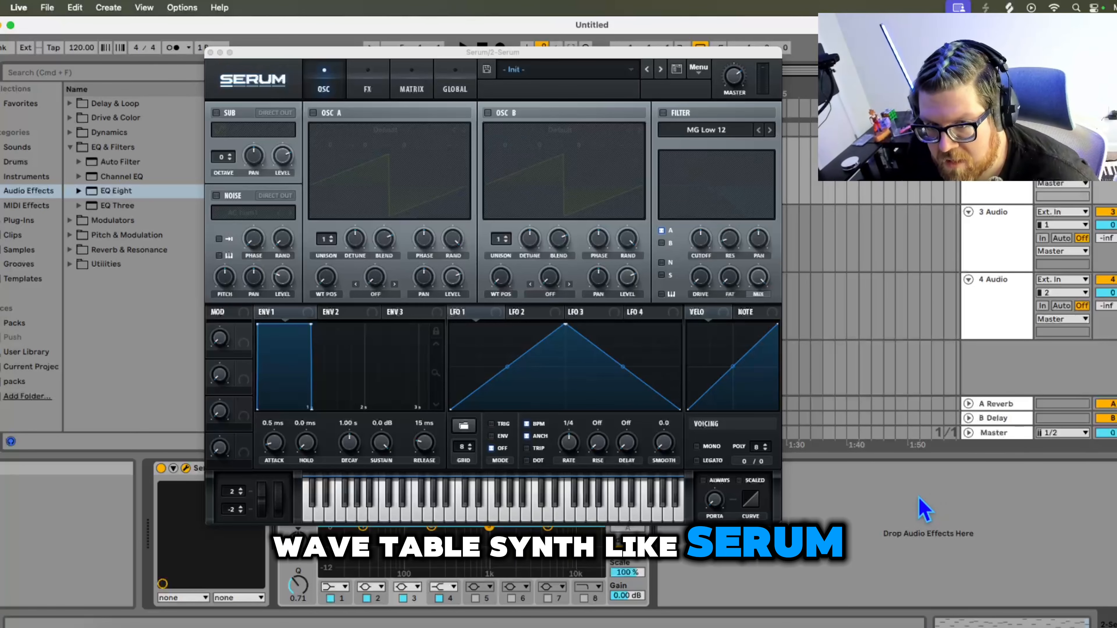
- In a new Serum instance, enable the Sub oscillator and set its octave to -2
{"action": "left_click", "coordinate": [215, 112]}
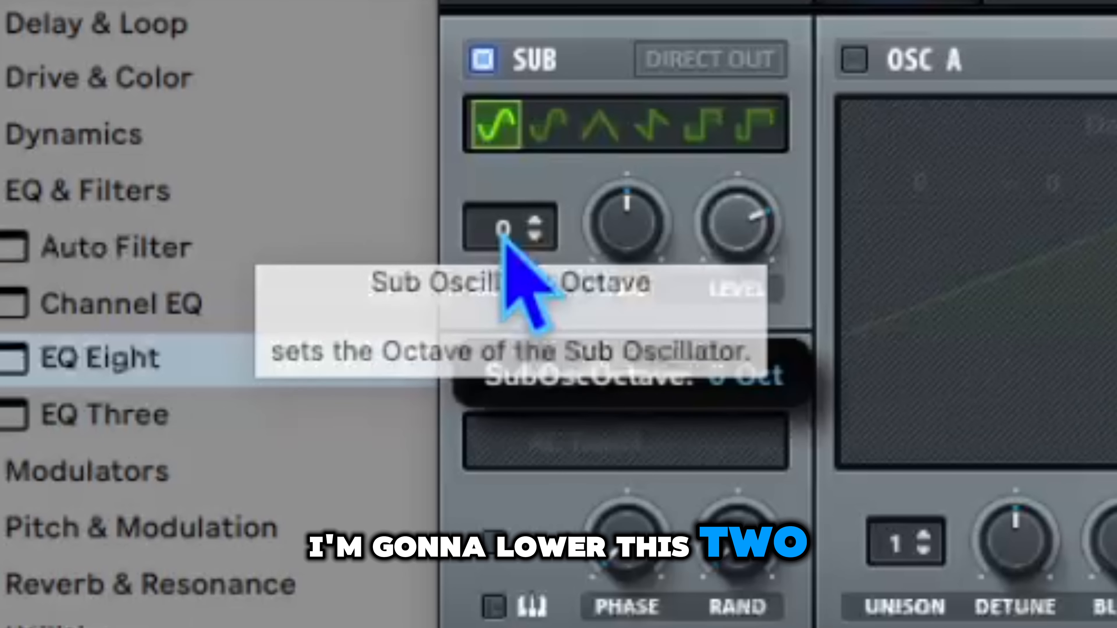
{"action": "left_click_drag", "start_coordinate": [222, 159], "coordinate": [220, 165]}
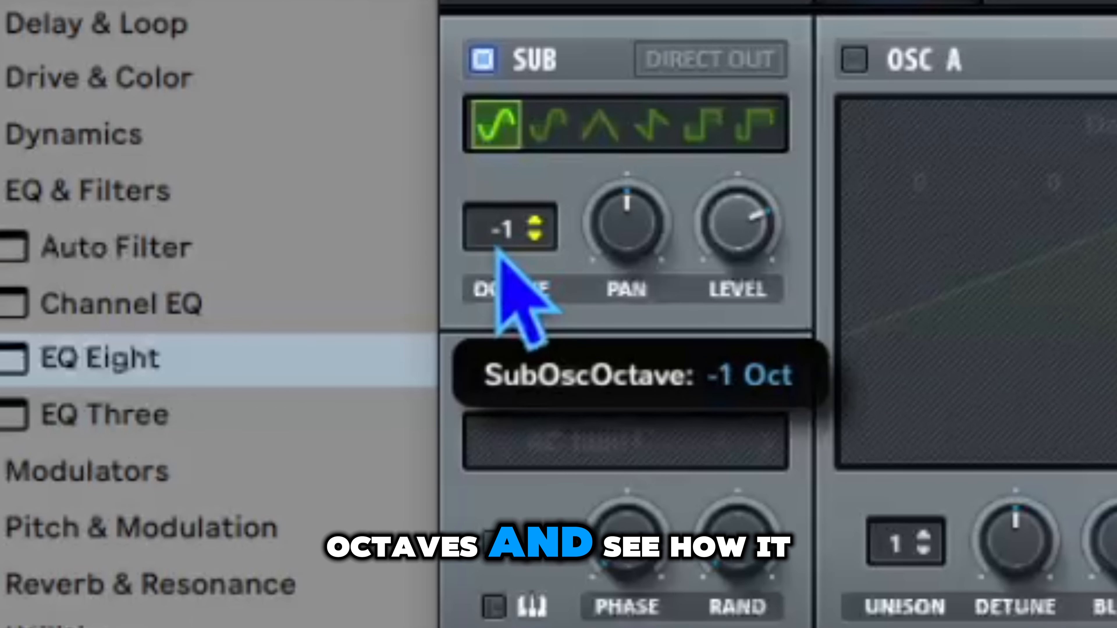
{"action": "left_click_drag", "start_coordinate": [496, 269], "coordinate": [498, 277]}
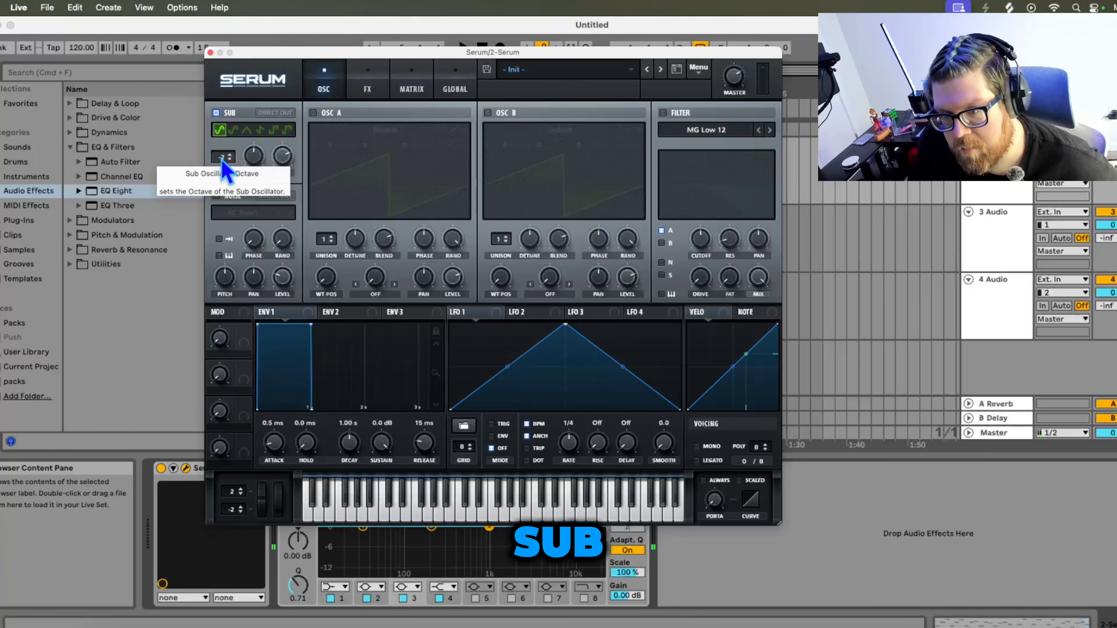
{"action": "left_click_drag", "start_coordinate": [222, 162], "coordinate": [223, 168]}
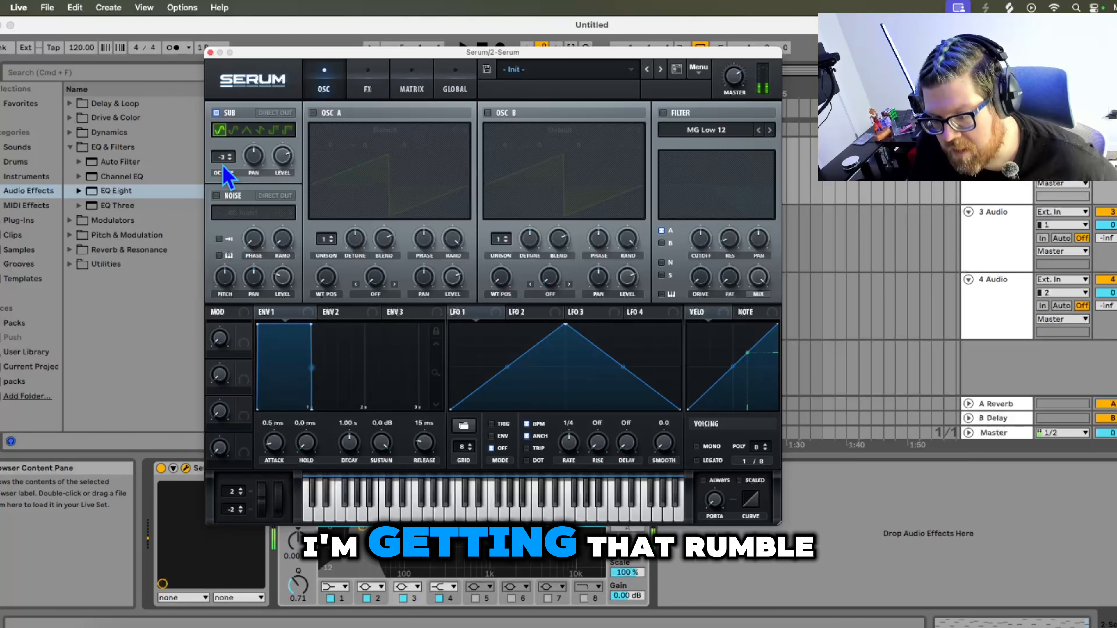
{"action": "left_click_drag", "start_coordinate": [225, 172], "coordinate": [236, 159]}
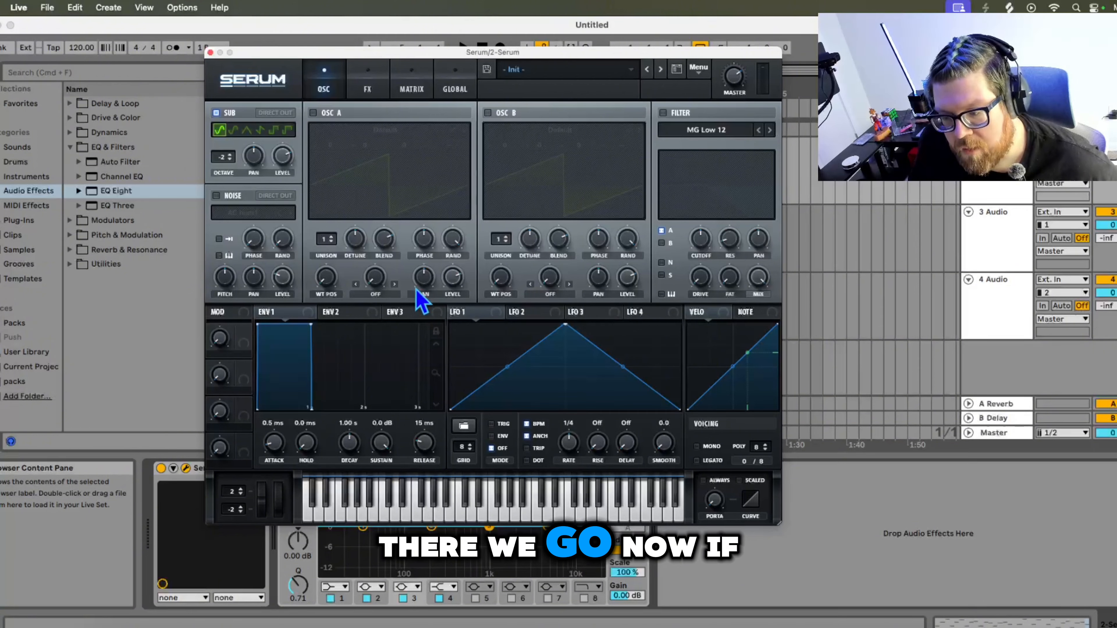
{"action": "left_click_drag", "start_coordinate": [388, 53], "coordinate": [511, 49]}
{"action": "left_click", "coordinate": [334, 49]}
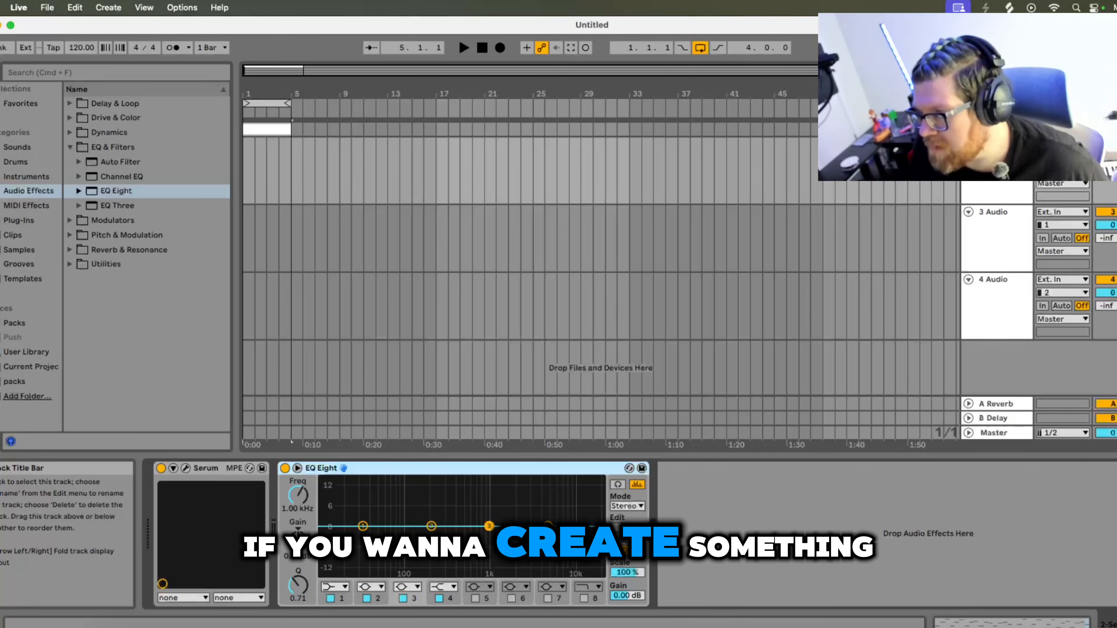
{"action": "key", "text": "Delete"}
{"action": "key", "text": "super+z"}
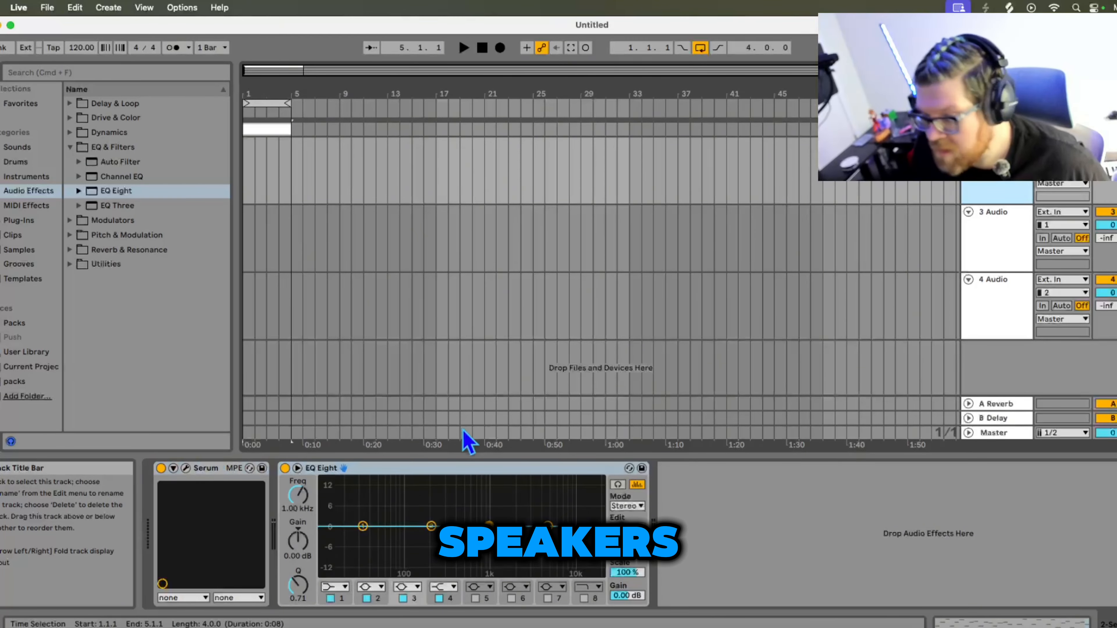
- Add a Tube distortion on the FX page and raise its drive
{"action": "left_click", "coordinate": [185, 468]}
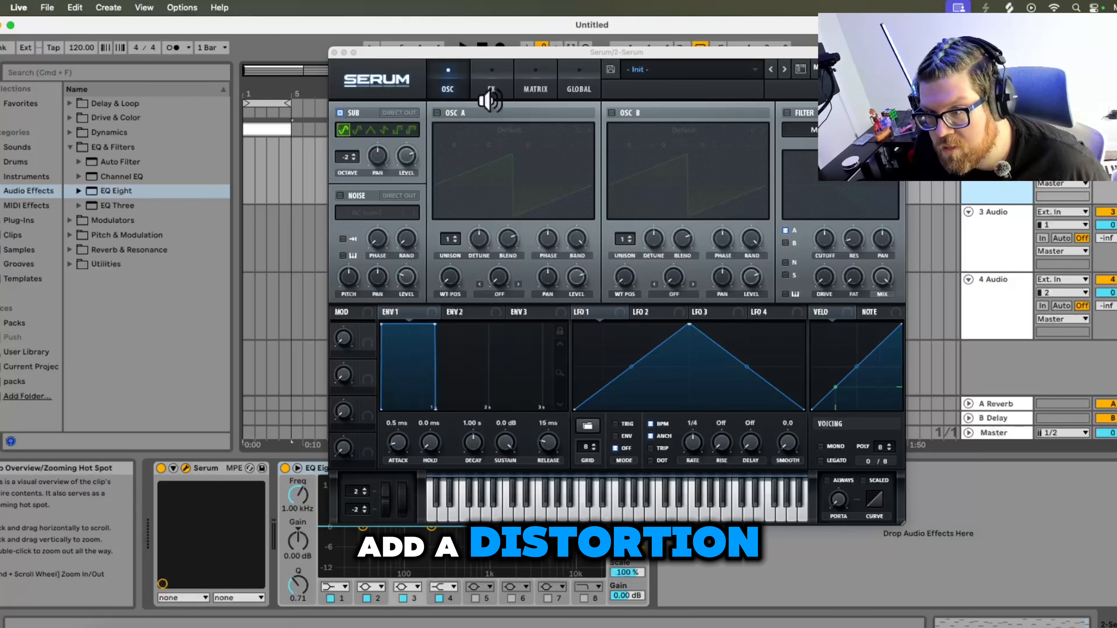
{"action": "left_click", "coordinate": [489, 97]}
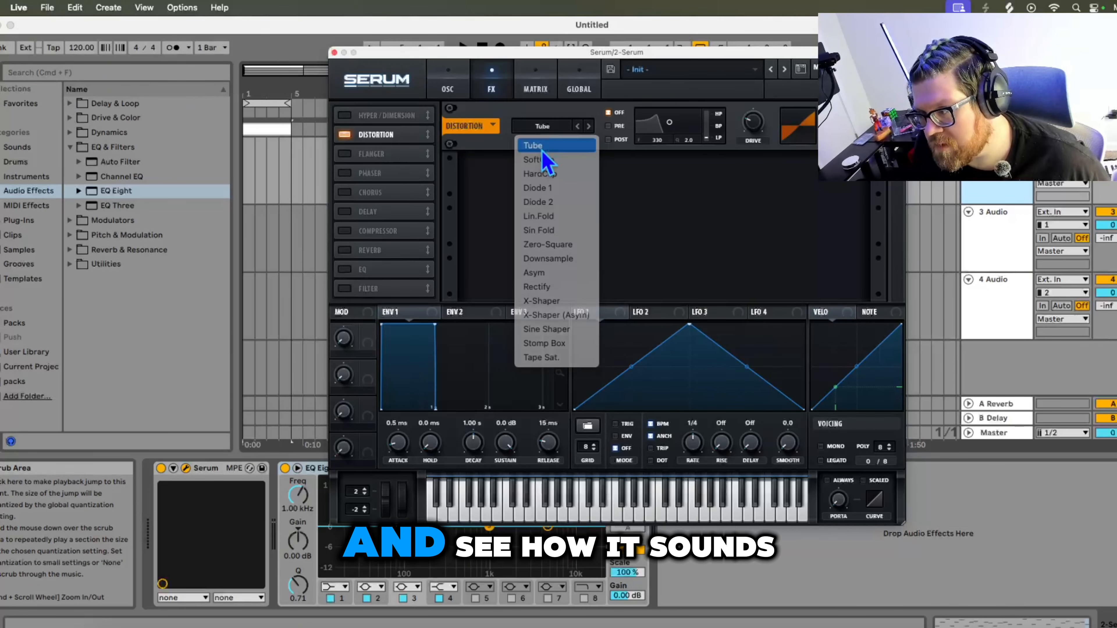
{"action": "left_click", "coordinate": [542, 150]}
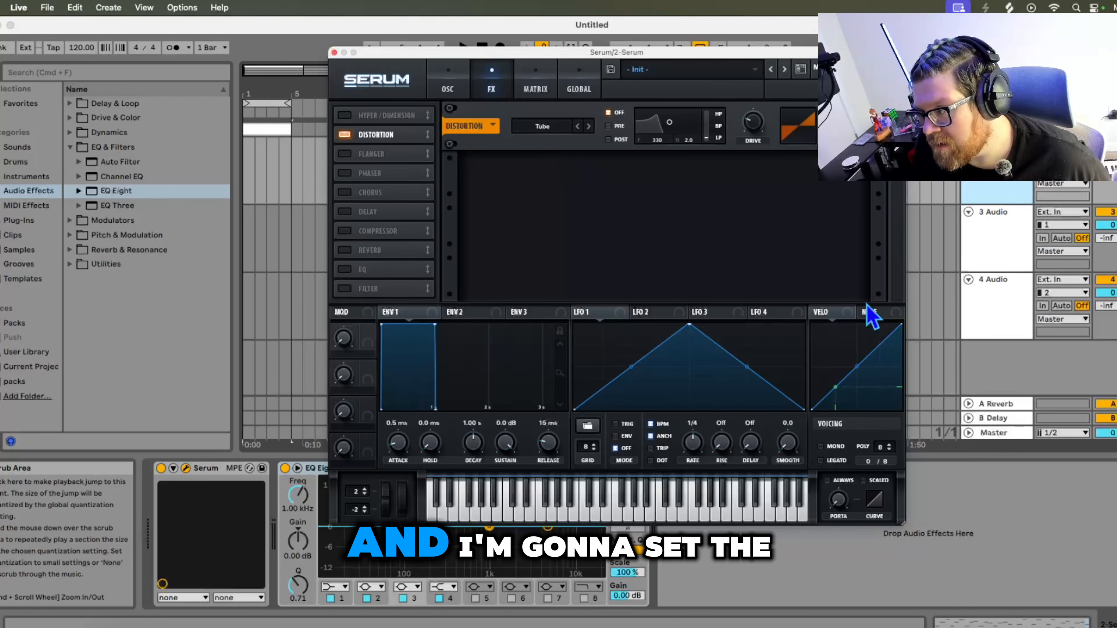
{"action": "left_click_drag", "start_coordinate": [746, 121], "coordinate": [747, 91]}
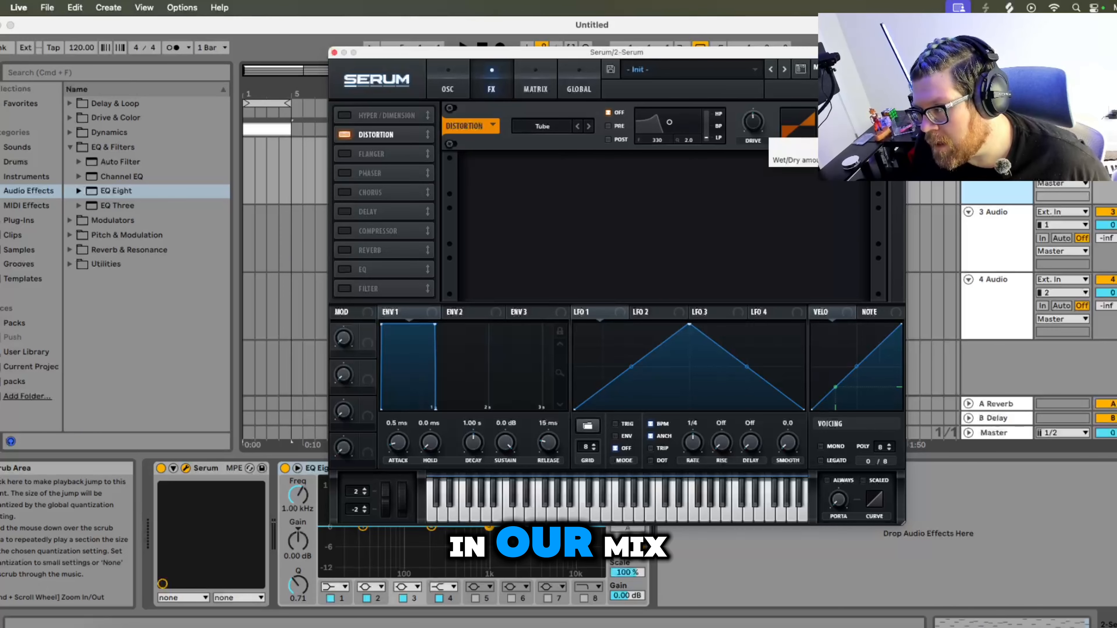
{"action": "left_click_drag", "start_coordinate": [787, 52], "coordinate": [971, 51]}
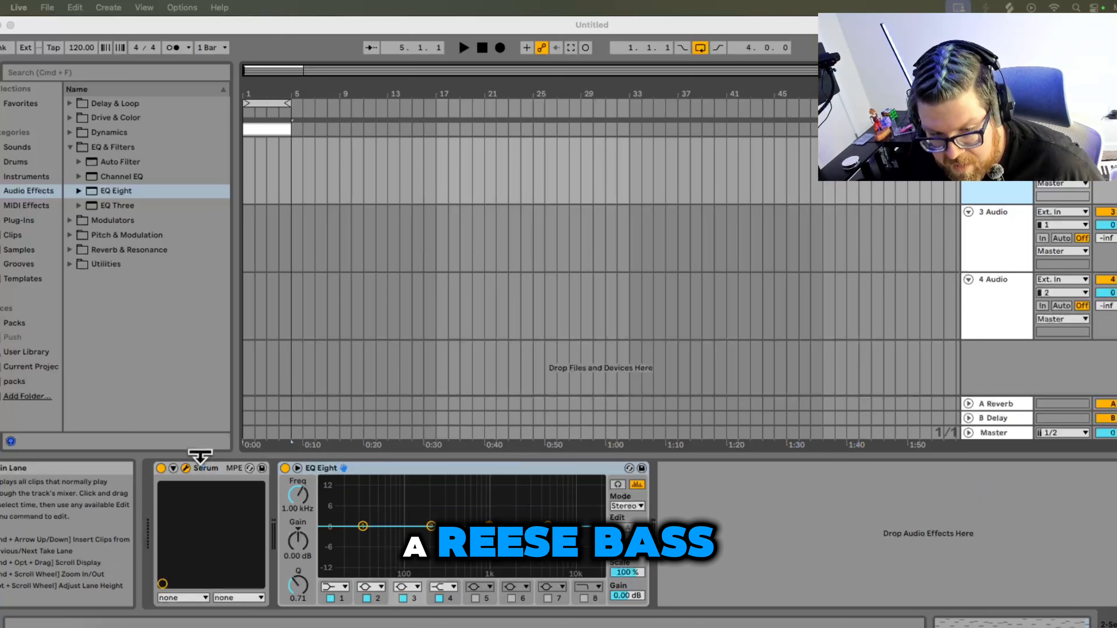
- Switch the Sub oscillator to Direct Out so it bypasses the filter and effects
{"action": "left_click", "coordinate": [186, 468]}
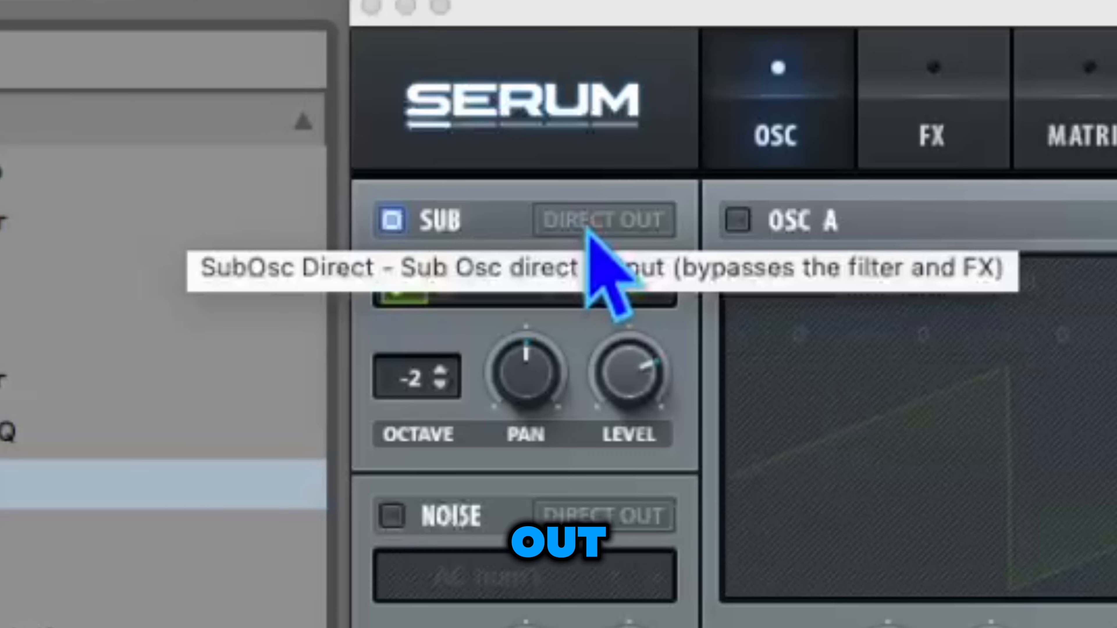
{"action": "left_click", "coordinate": [304, 118]}
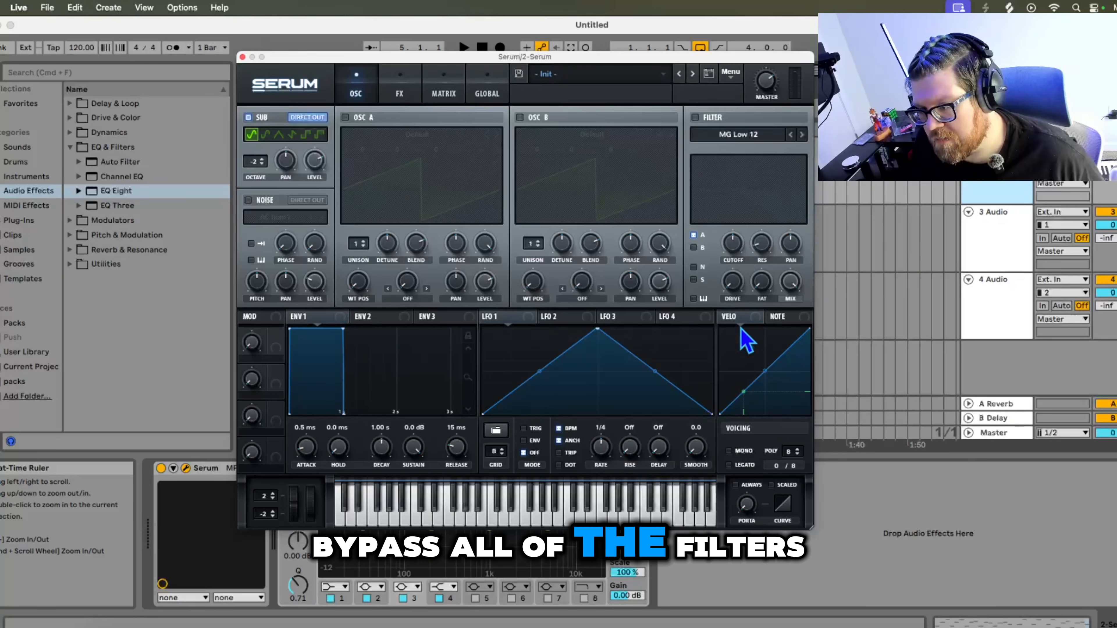
{"action": "left_click", "coordinate": [395, 92]}
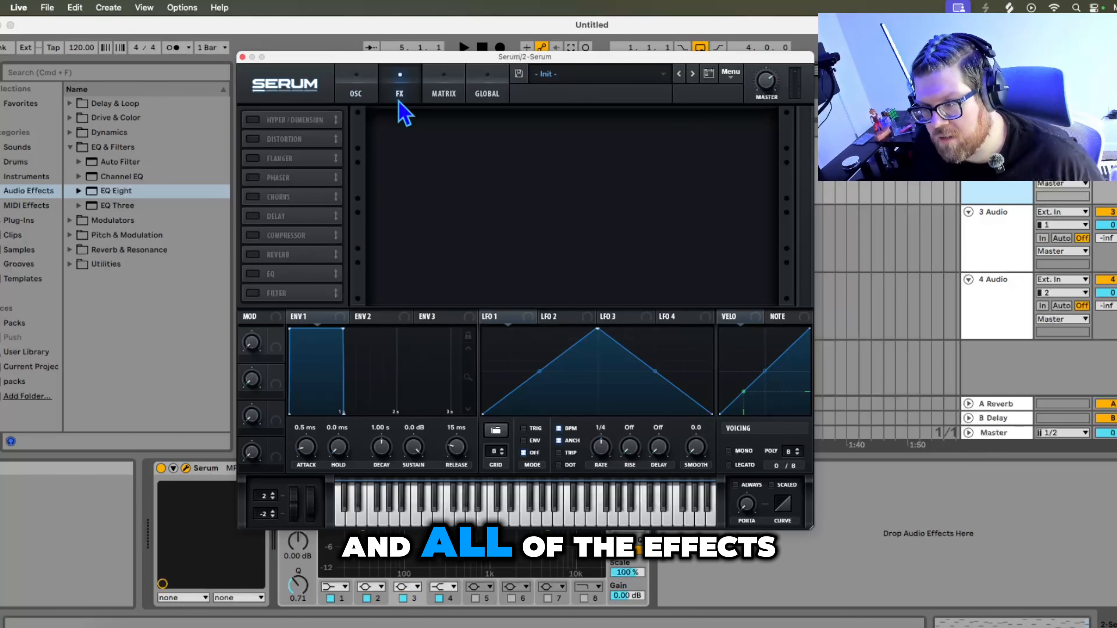
{"action": "left_click", "coordinate": [355, 90]}
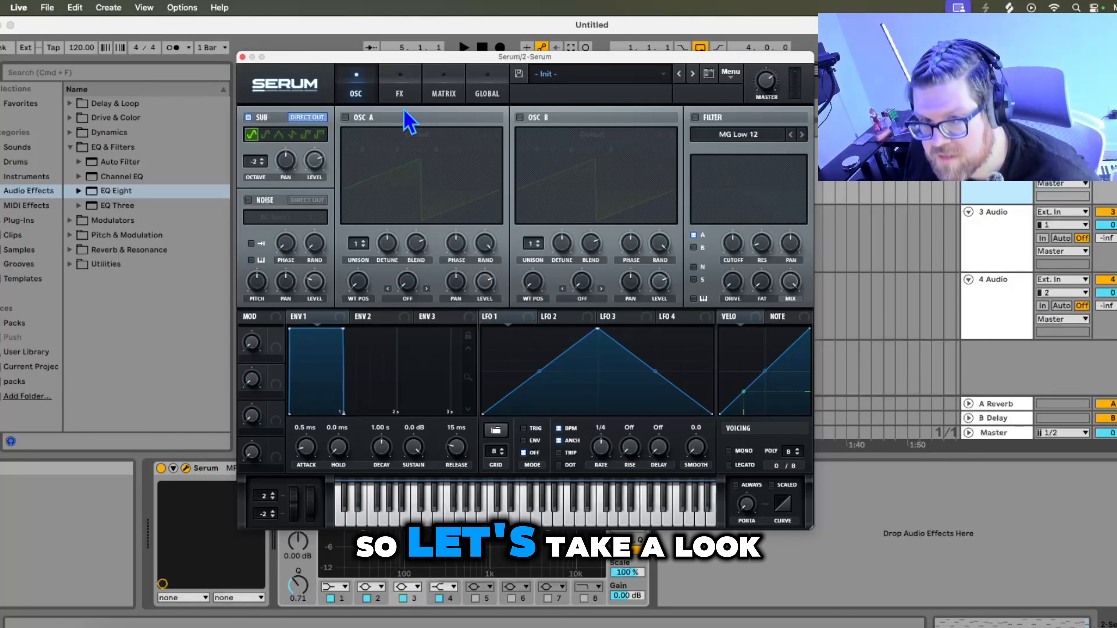
- Enable Osc A, set its unison to 3 voices, and lower its detune
{"action": "left_click", "coordinate": [346, 117]}
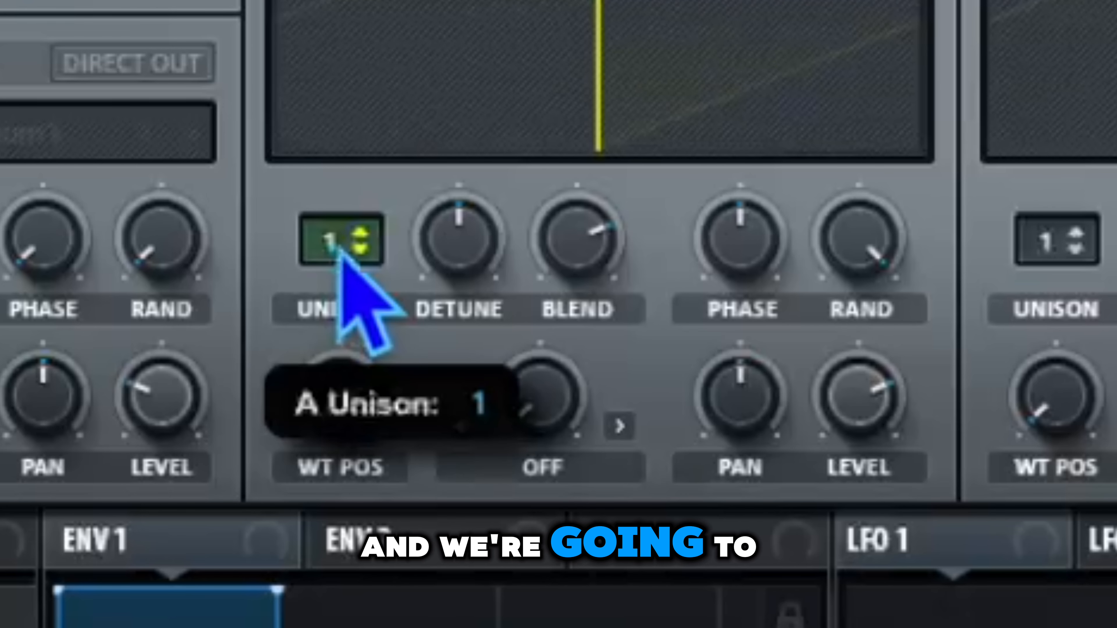
{"action": "left_click", "coordinate": [362, 243]}
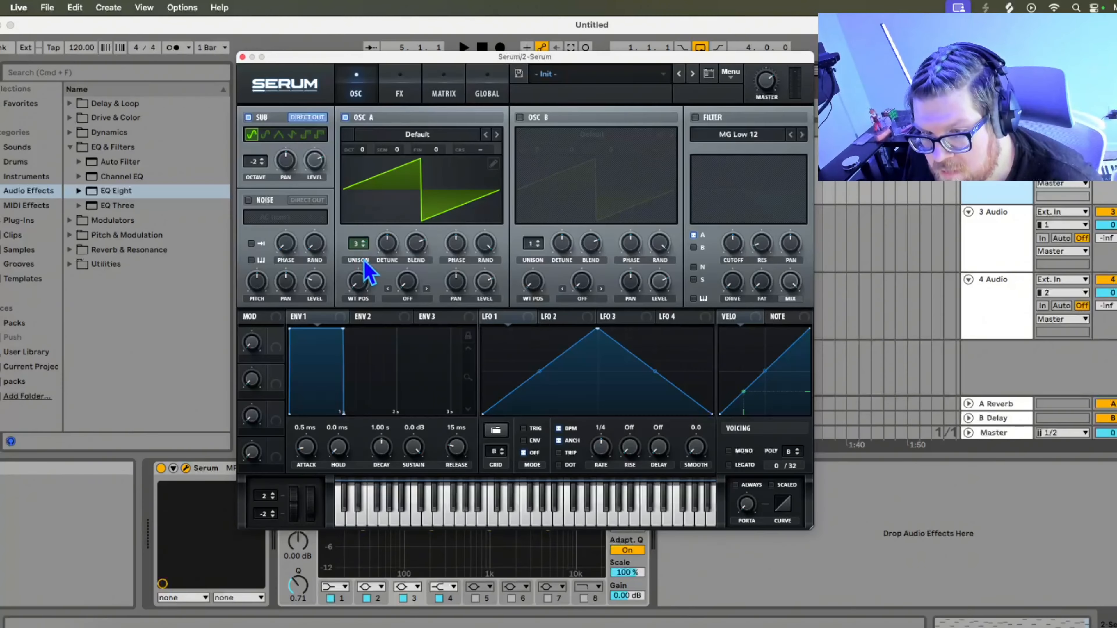
{"action": "left_click", "coordinate": [362, 242]}
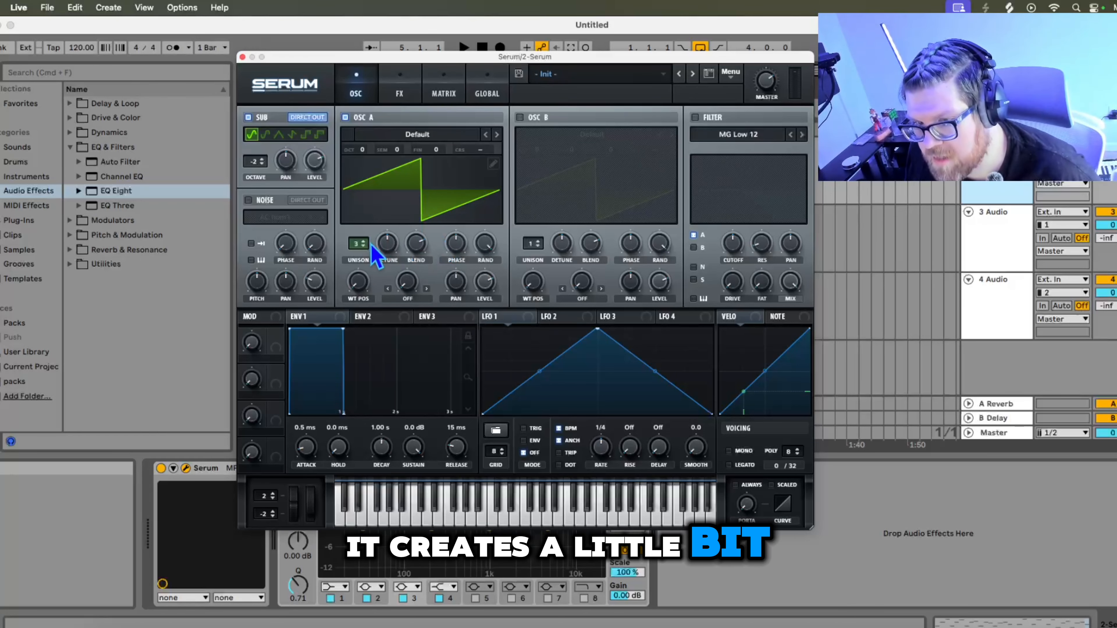
{"action": "left_click_drag", "start_coordinate": [386, 245], "coordinate": [391, 270]}
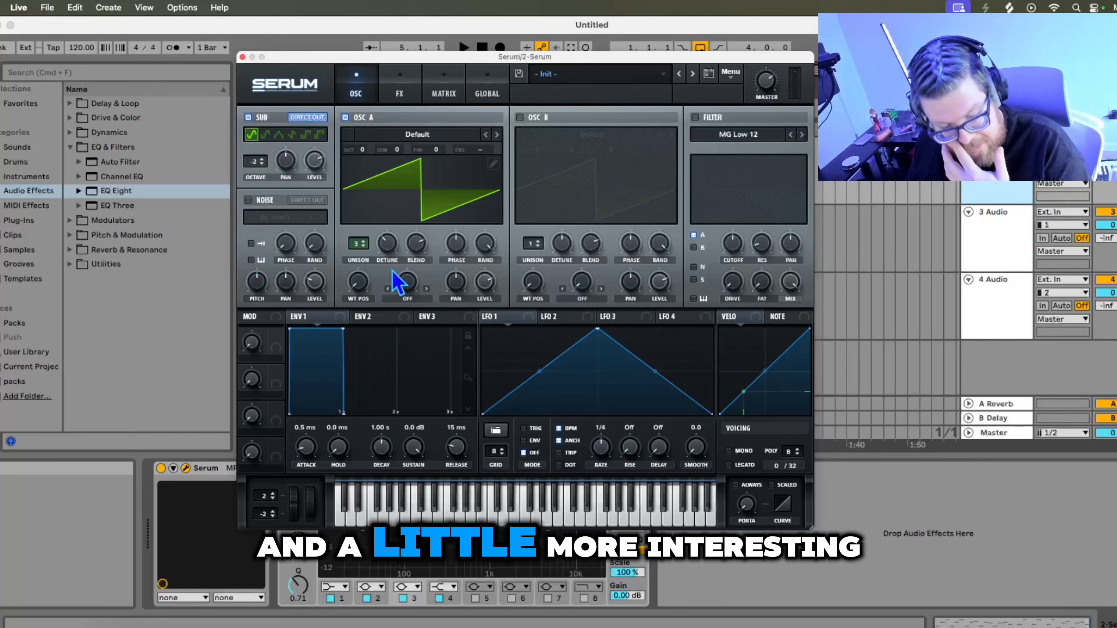
- Toggle Osc A off and on to compare, then lower its random phase
{"action": "left_click", "coordinate": [346, 119]}
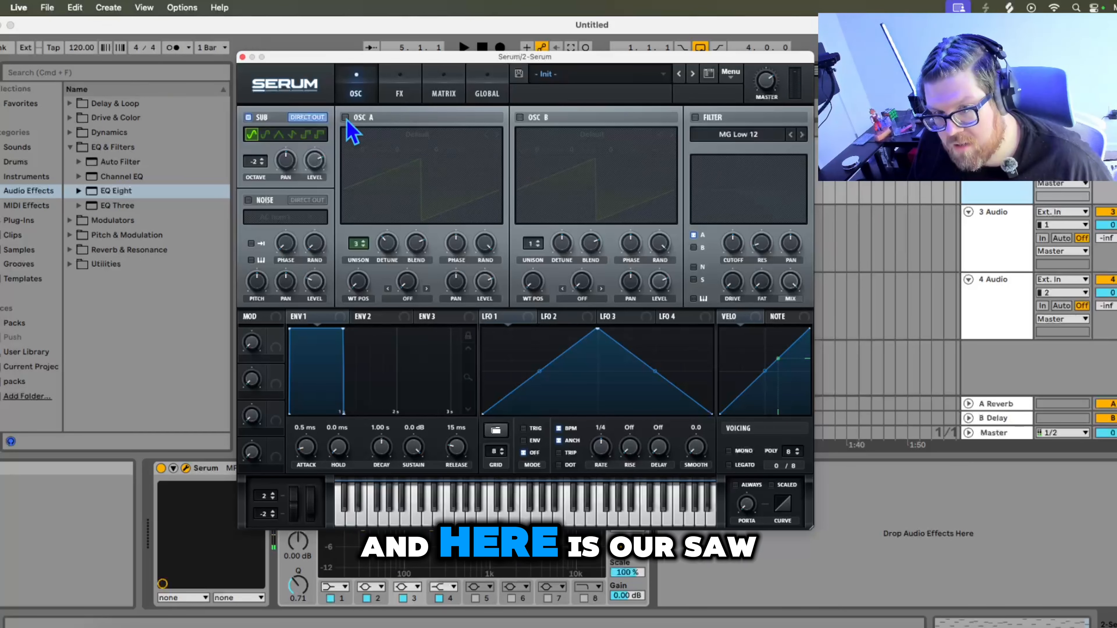
{"action": "left_click", "coordinate": [346, 118]}
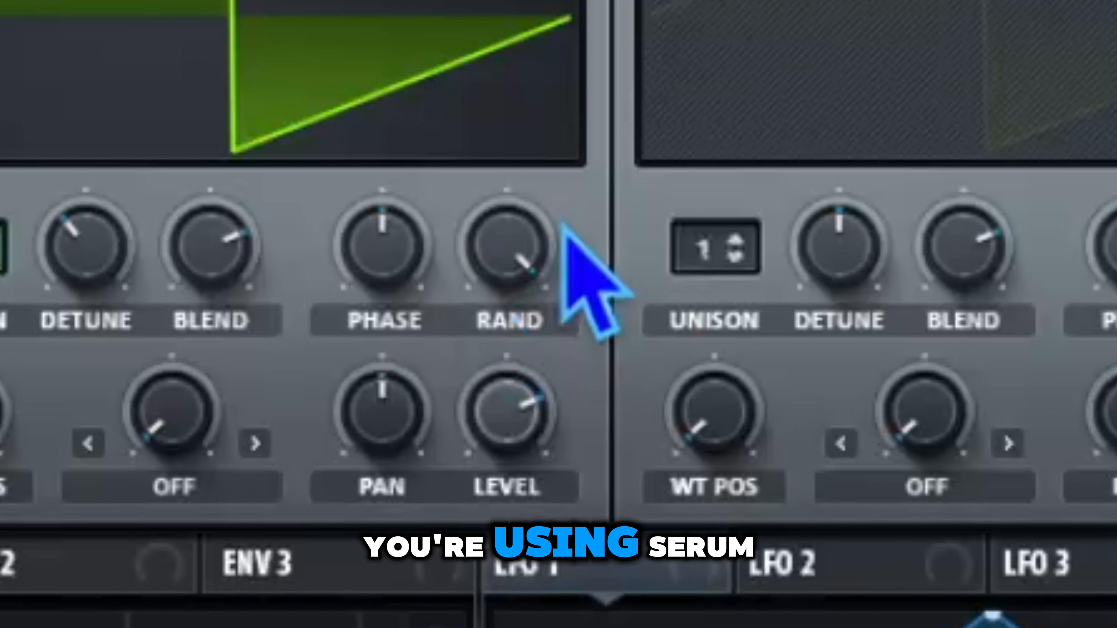
{"action": "mouse_move", "coordinate": [501, 277]}
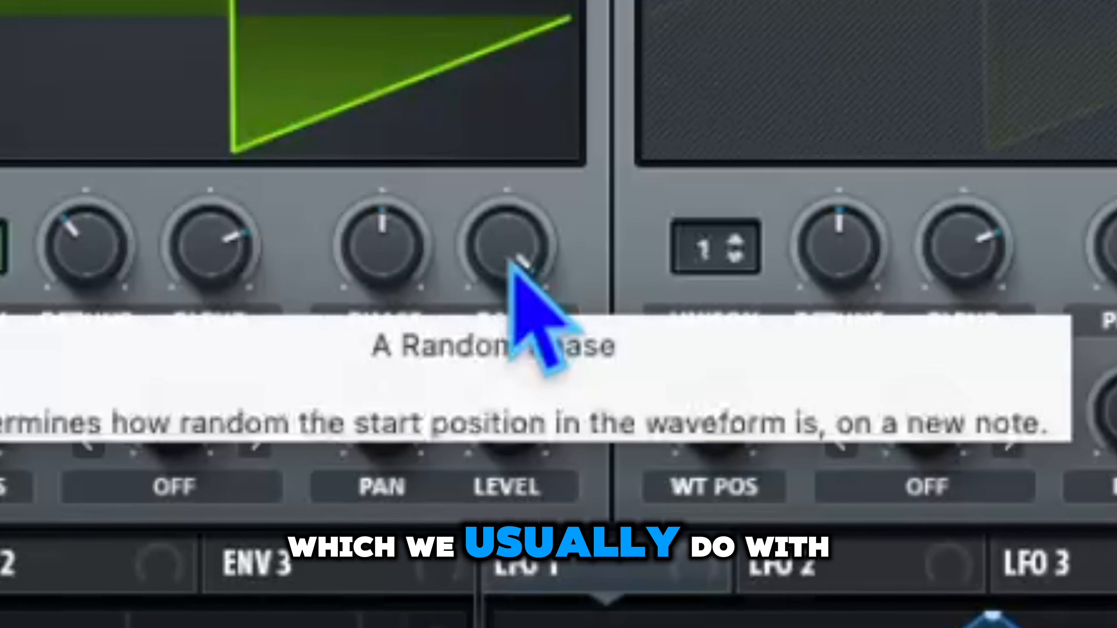
{"action": "left_click_drag", "start_coordinate": [508, 261], "coordinate": [536, 627]}
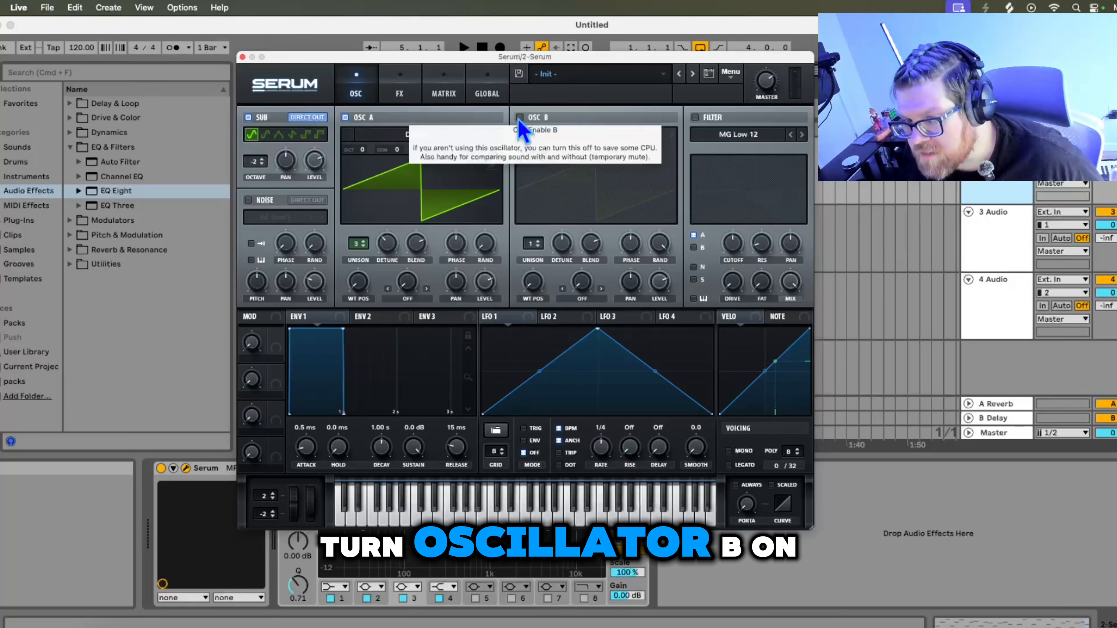
- Enable Osc B, set its unison to 7 voices, and raise its detune
{"action": "left_click", "coordinate": [519, 117]}
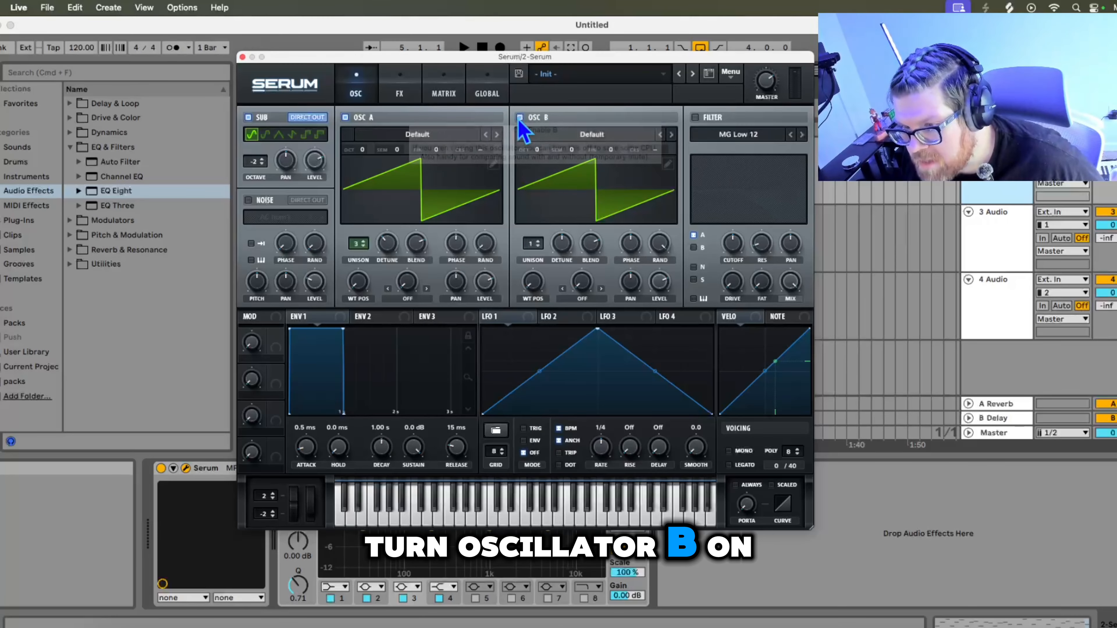
{"action": "left_click_drag", "start_coordinate": [536, 252], "coordinate": [536, 197]}
{"action": "left_click_drag", "start_coordinate": [563, 237], "coordinate": [554, 165]}
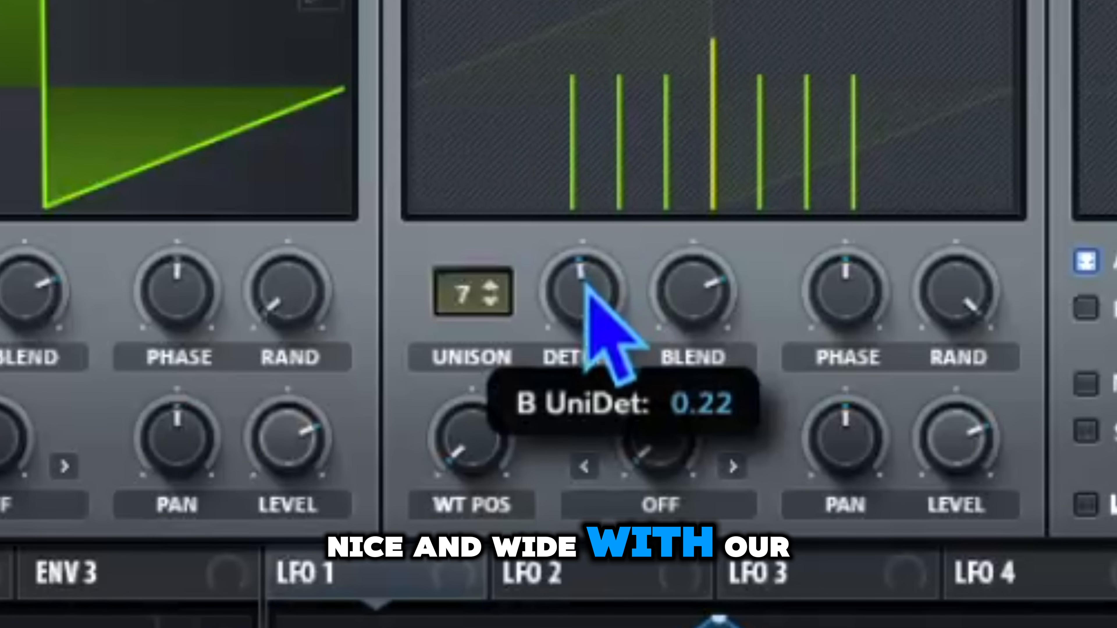
{"action": "left_click_drag", "start_coordinate": [954, 303], "coordinate": [967, 627]}
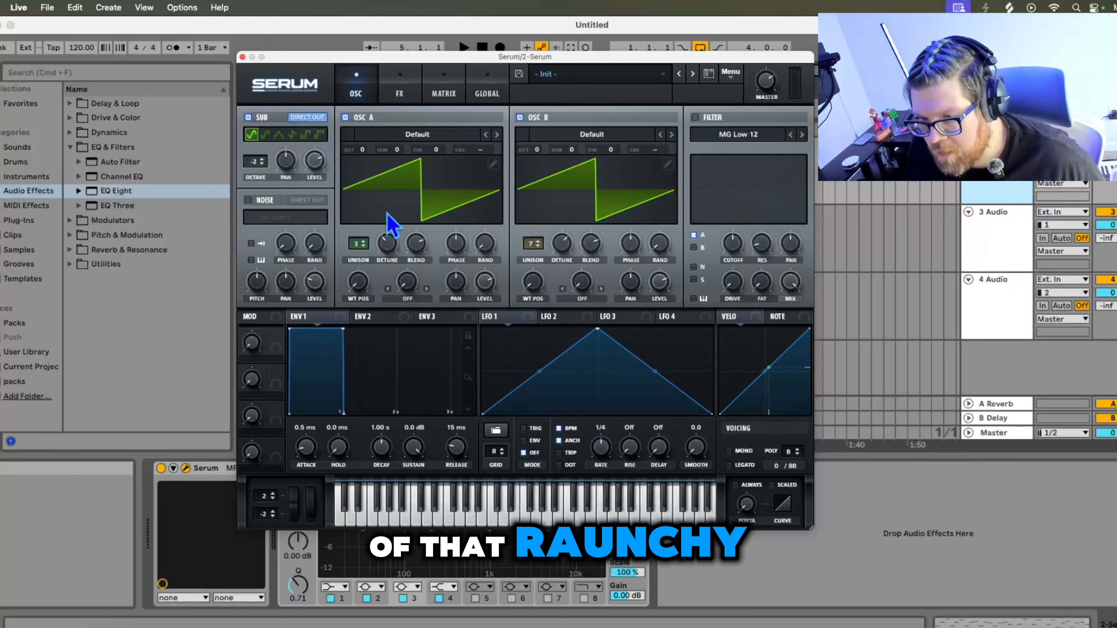
- Enable the filter, route the noise and sub sources through it, and lower the cutoff
{"action": "left_click", "coordinate": [695, 117]}
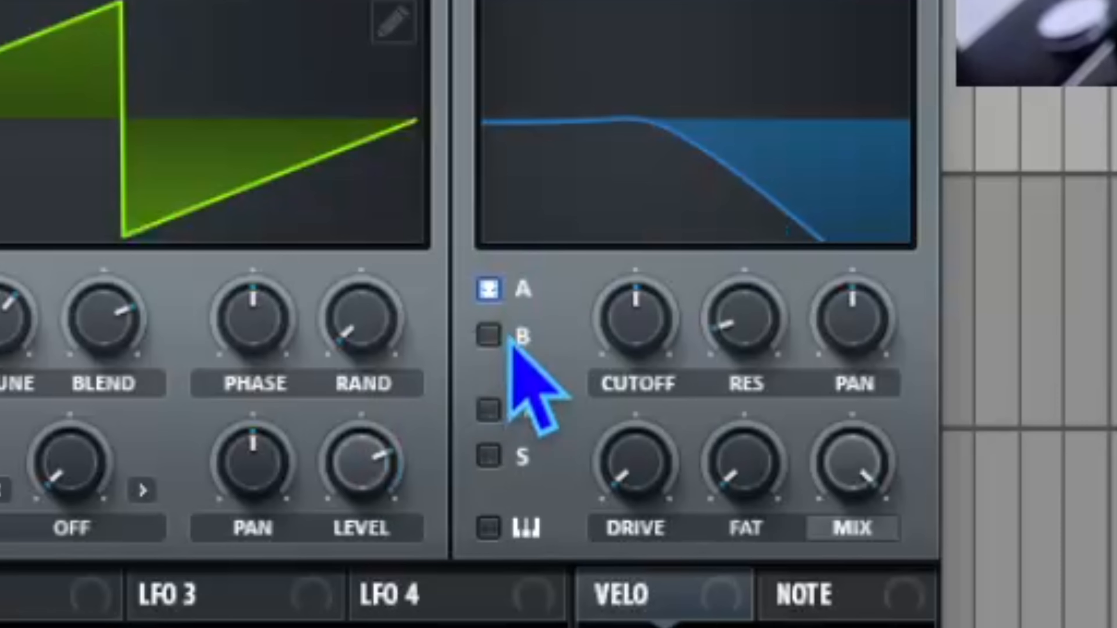
{"action": "left_click", "coordinate": [693, 248]}
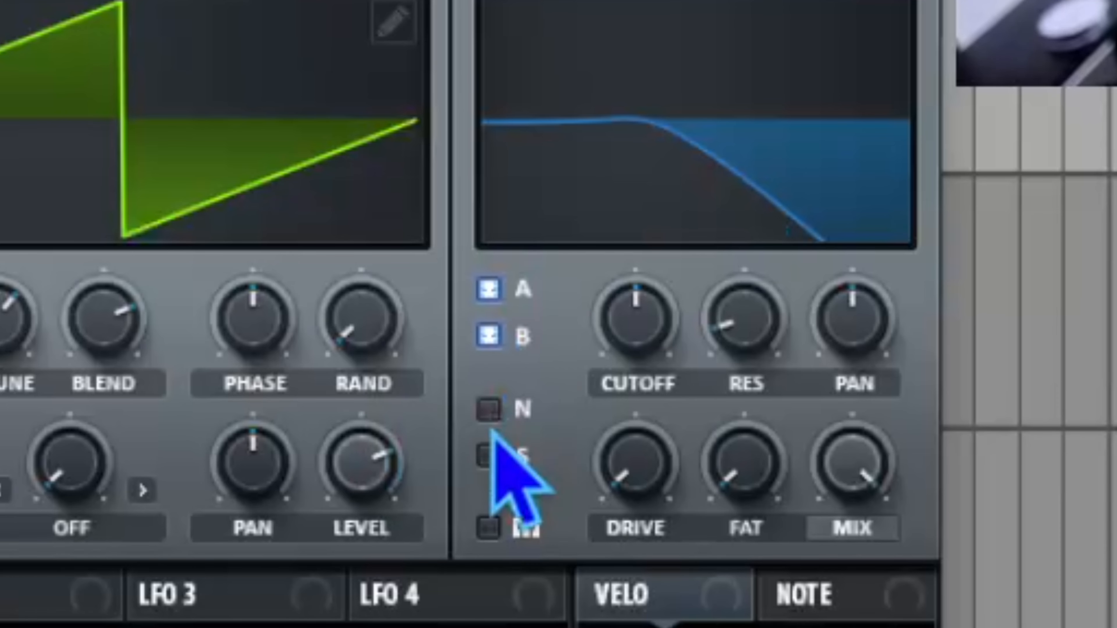
{"action": "left_click", "coordinate": [694, 266]}
{"action": "left_click", "coordinate": [694, 279]}
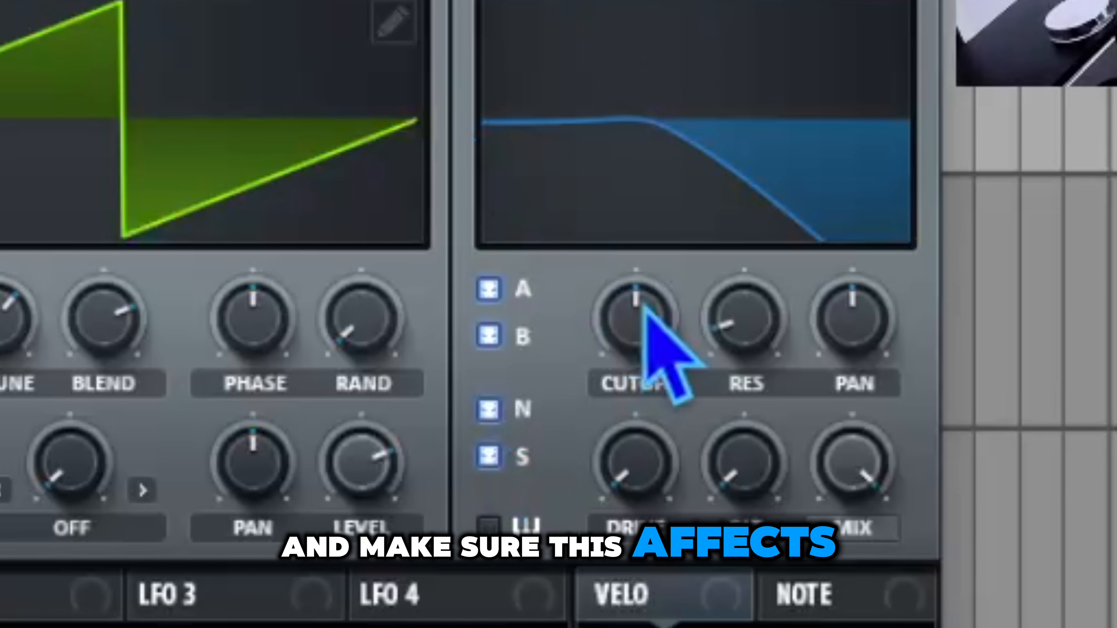
{"action": "left_click_drag", "start_coordinate": [643, 300], "coordinate": [640, 382]}
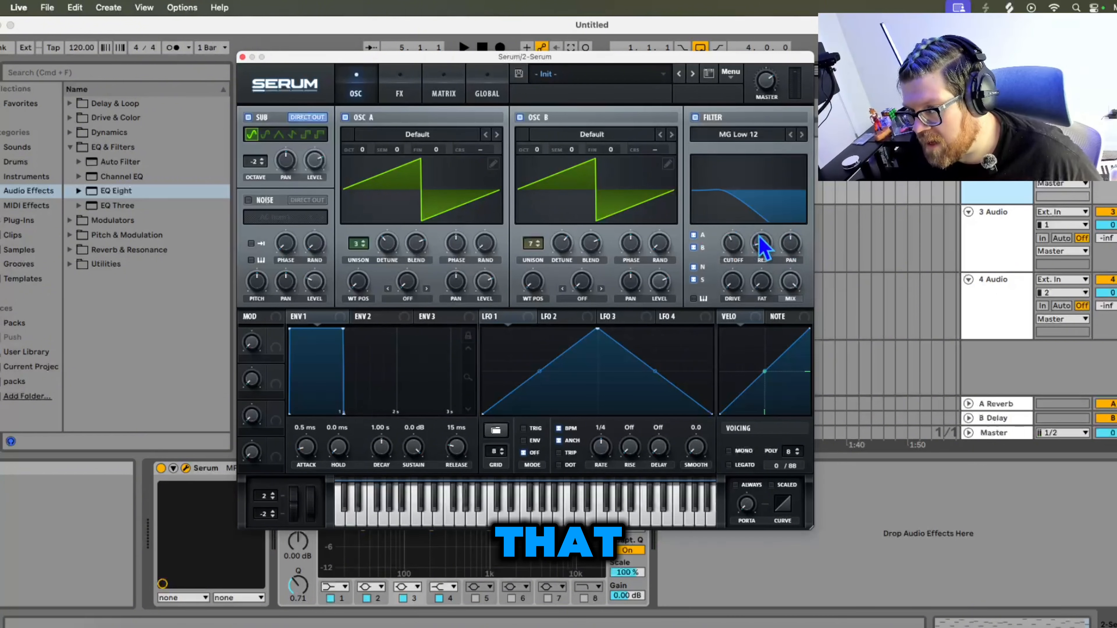
- Enable the Distortion effect on the FX page
{"action": "left_click", "coordinate": [404, 89]}
{"action": "left_click", "coordinate": [253, 140]}
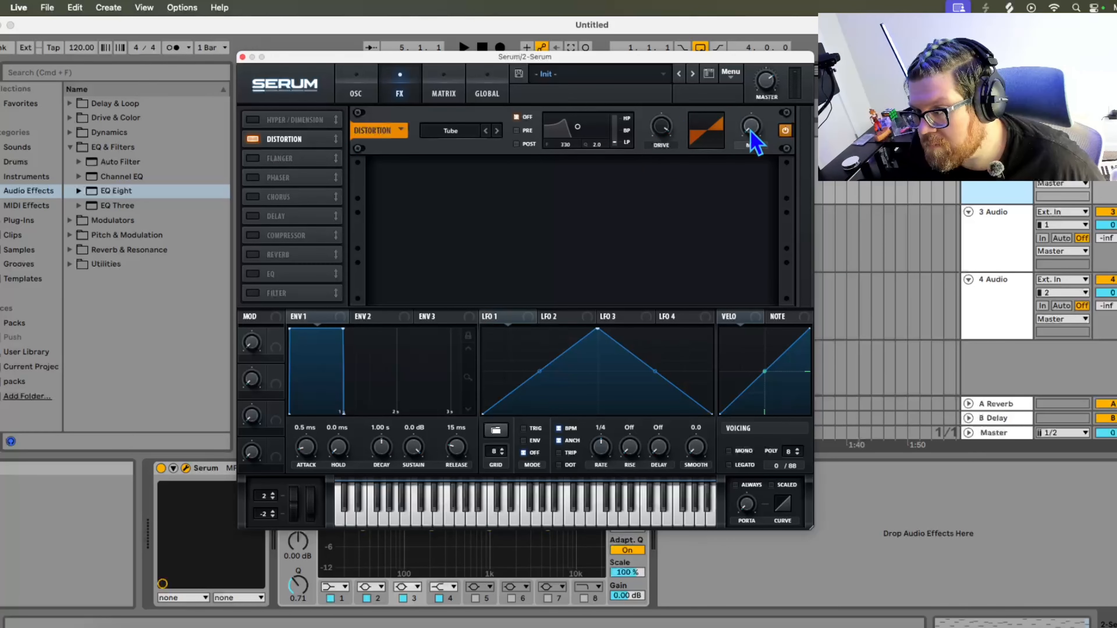
- Raise the Distortion mix and lower its drive
{"action": "left_click_drag", "start_coordinate": [748, 131], "coordinate": [754, 98]}
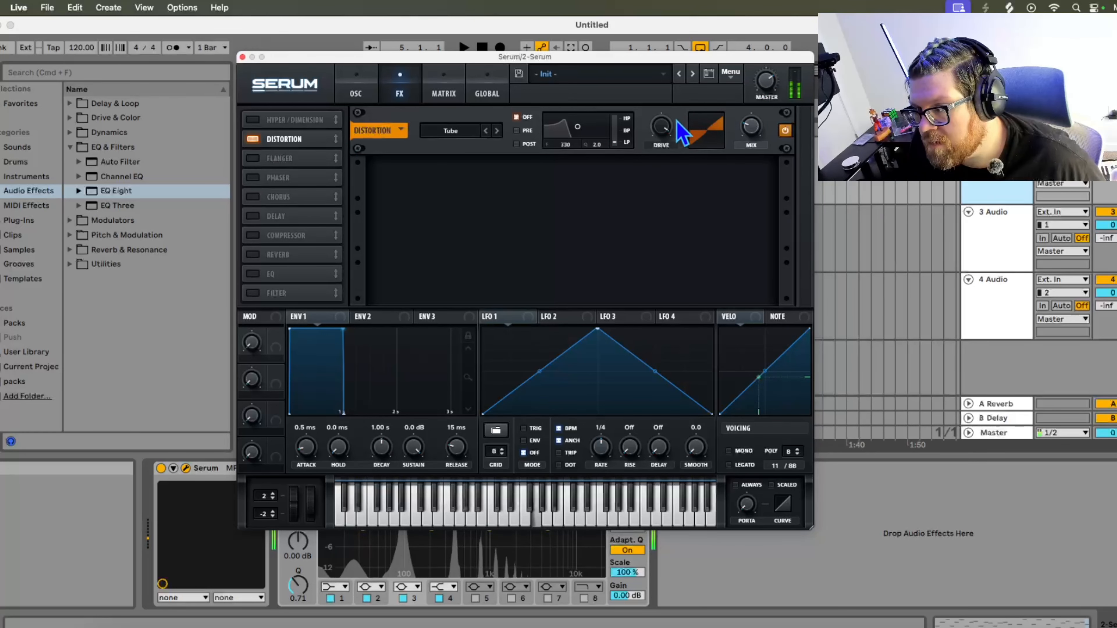
{"action": "left_click_drag", "start_coordinate": [677, 124], "coordinate": [680, 172]}
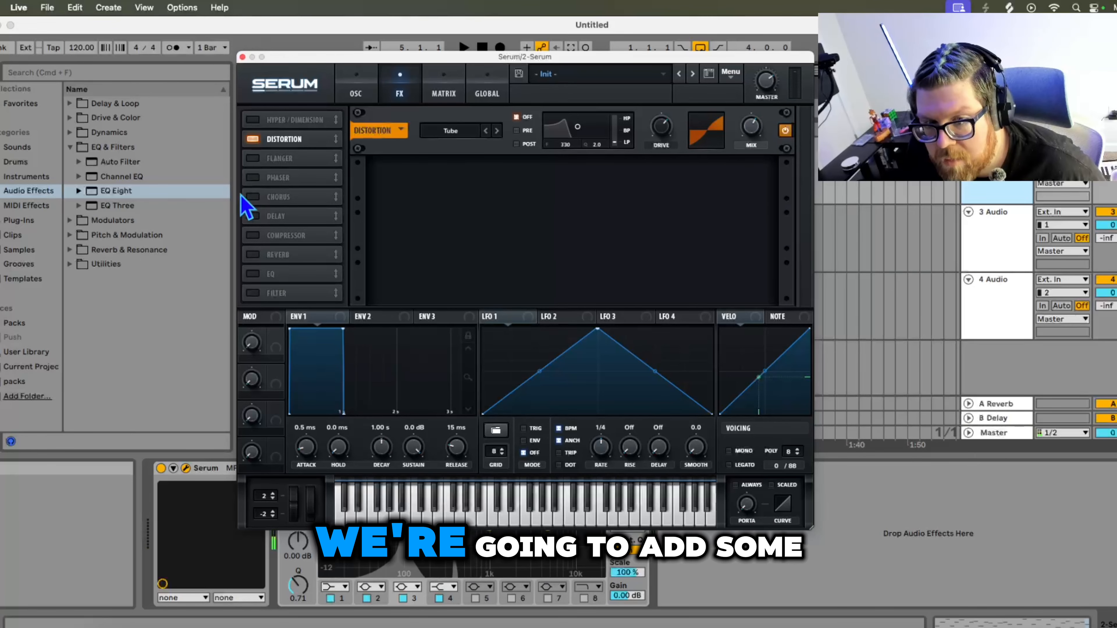
- Enable the Chorus and Reverb effects and lower the Chorus mix
{"action": "left_click", "coordinate": [252, 196]}
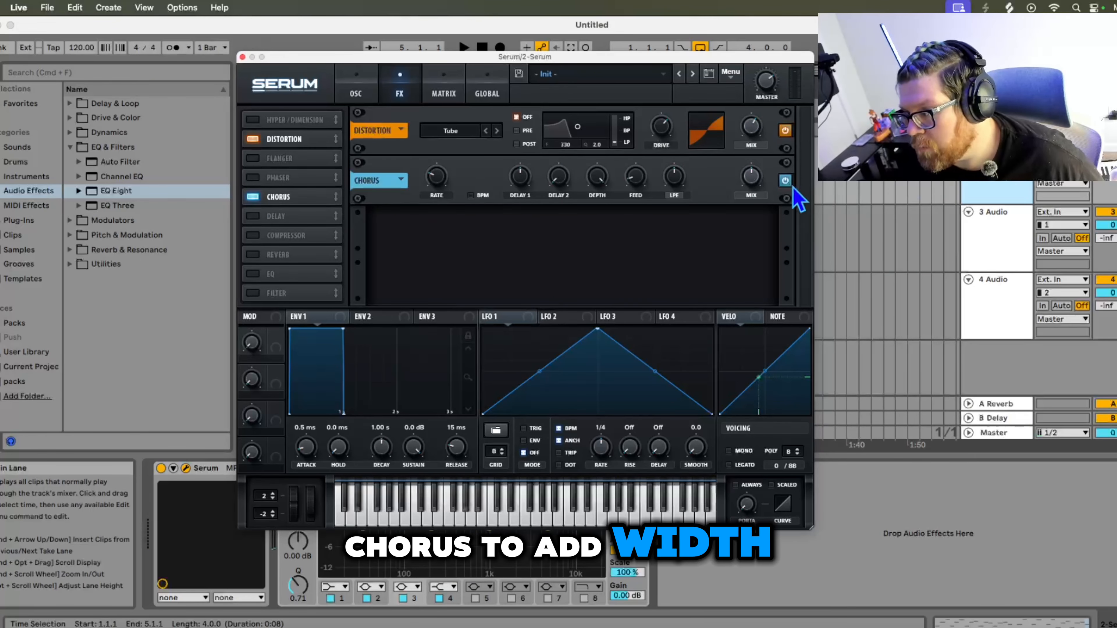
{"action": "left_click_drag", "start_coordinate": [748, 178], "coordinate": [761, 215]}
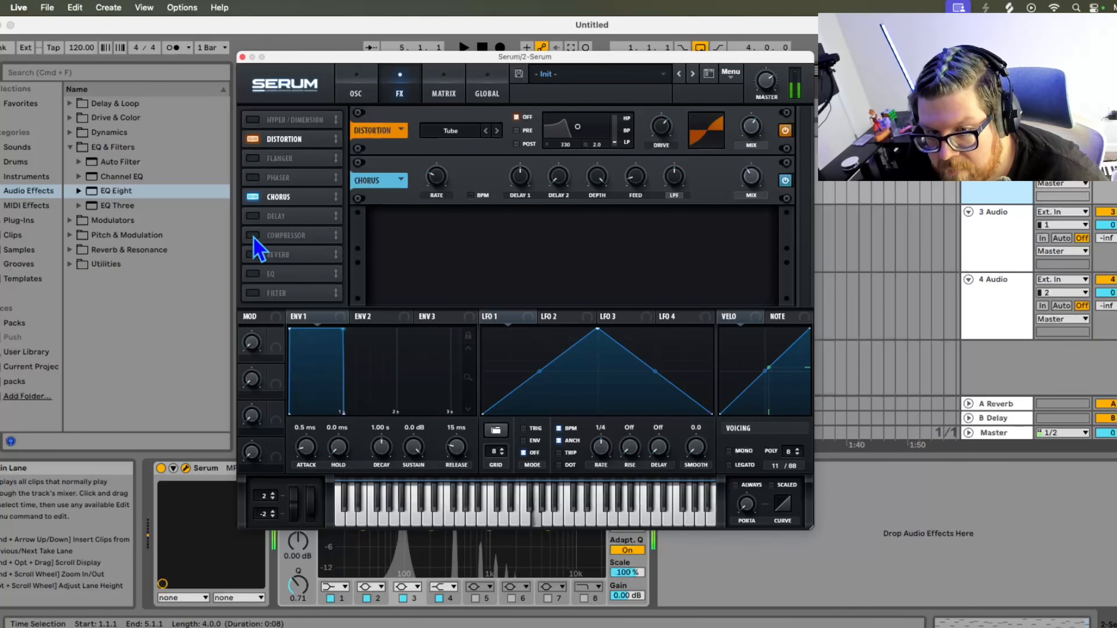
{"action": "left_click", "coordinate": [253, 254]}
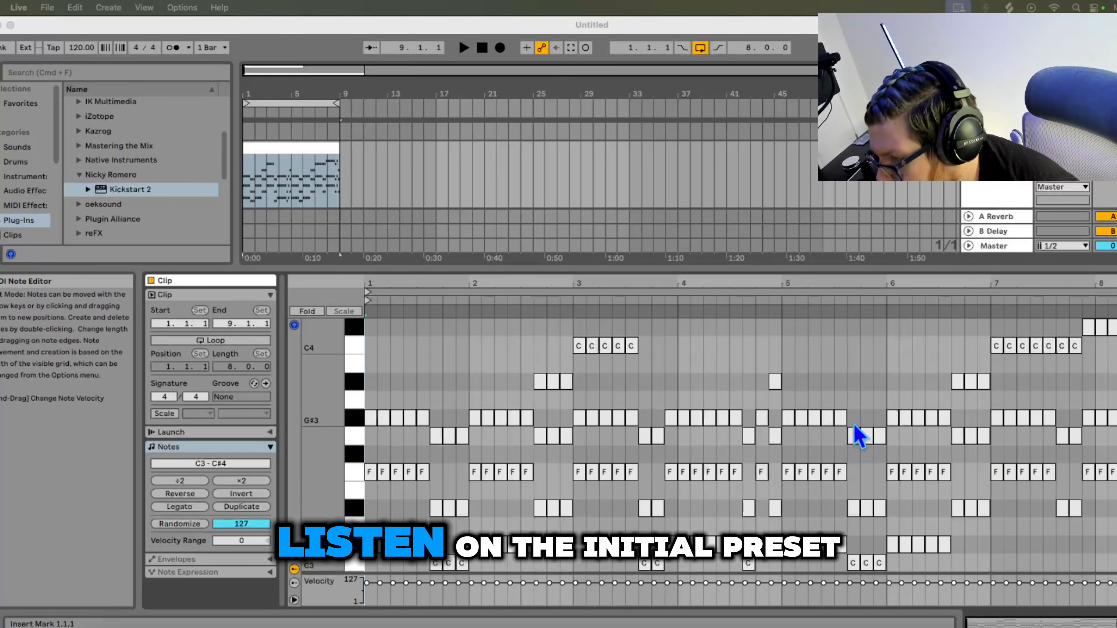
- In the second Serum instance, assign Envelope 2 to the filter cutoff, enable the filter and lower the cutoff
{"action": "left_click", "coordinate": [483, 53]}
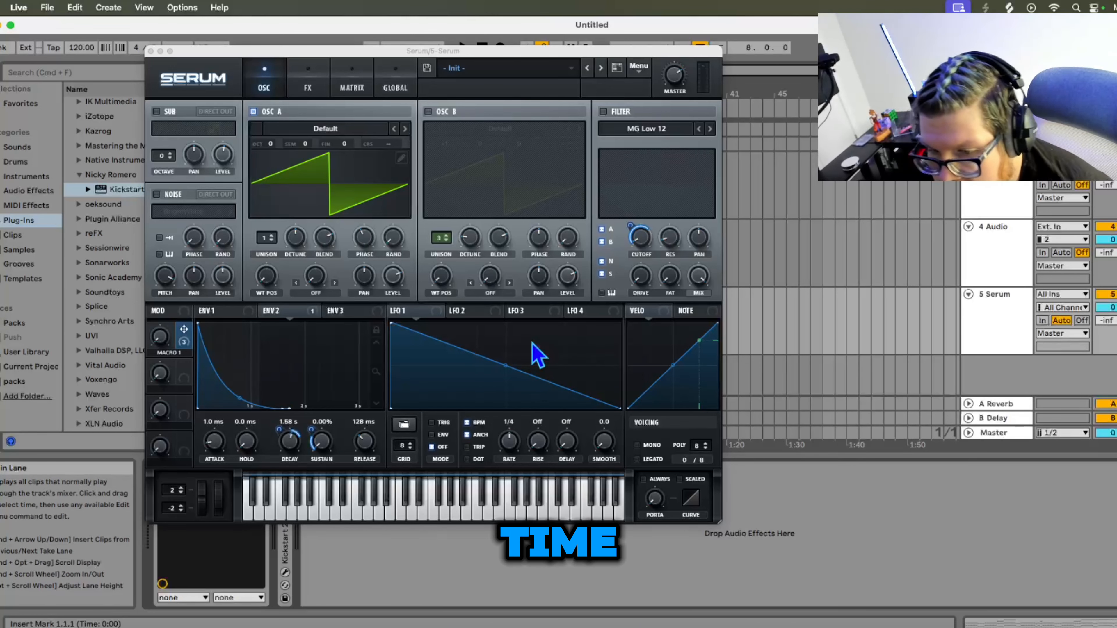
{"action": "left_click", "coordinate": [230, 312]}
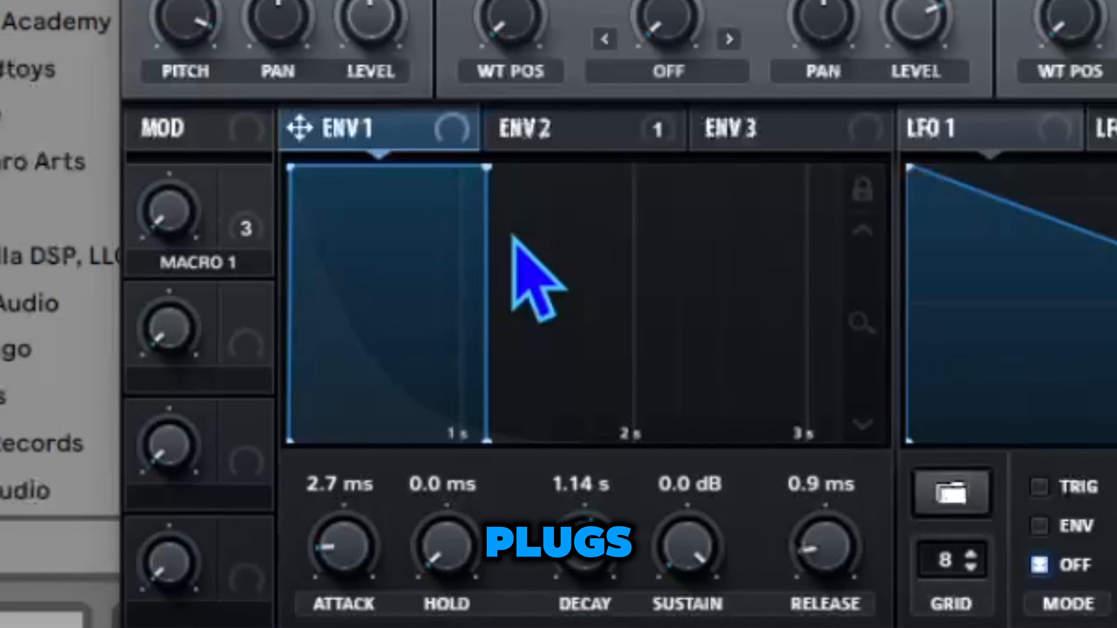
{"action": "left_click", "coordinate": [540, 142]}
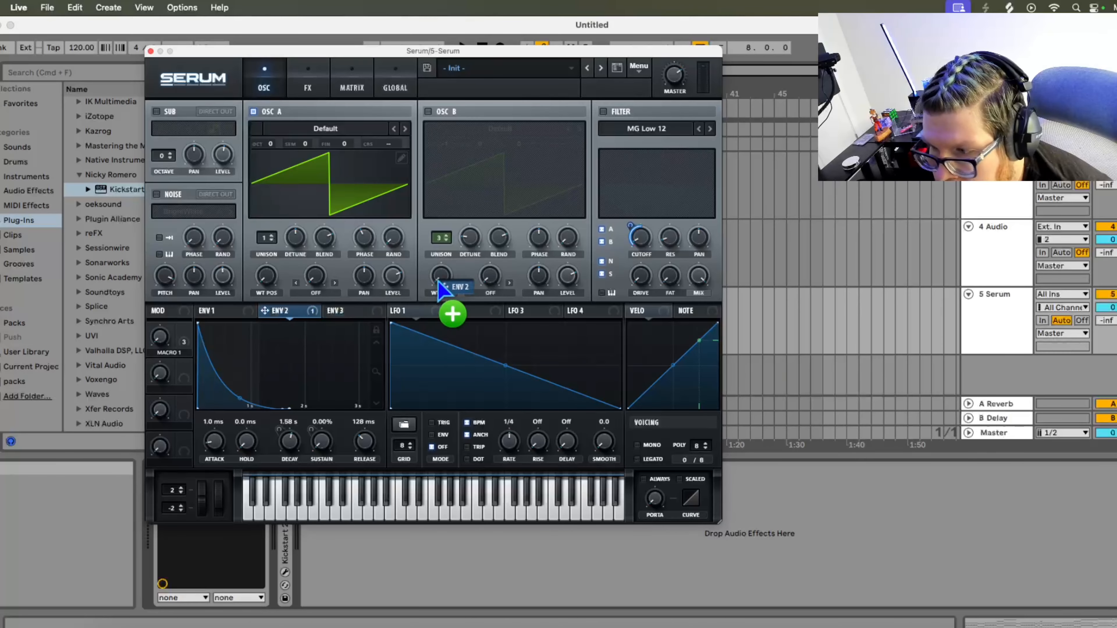
{"action": "left_click_drag", "start_coordinate": [440, 288], "coordinate": [642, 245]}
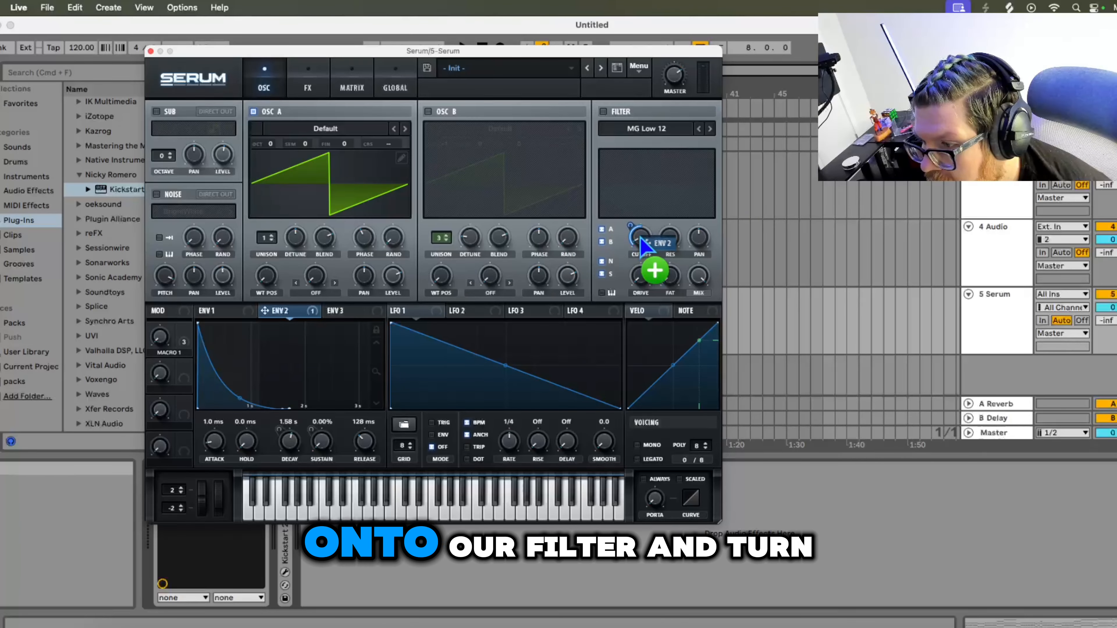
{"action": "left_click", "coordinate": [603, 111]}
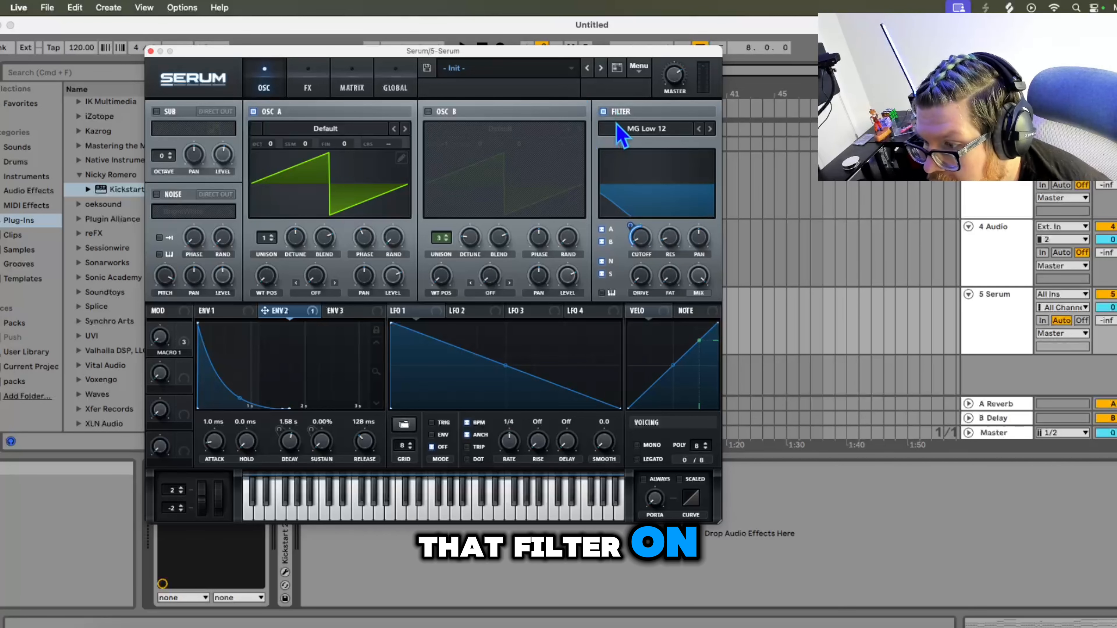
{"action": "left_click_drag", "start_coordinate": [633, 224], "coordinate": [638, 240]}
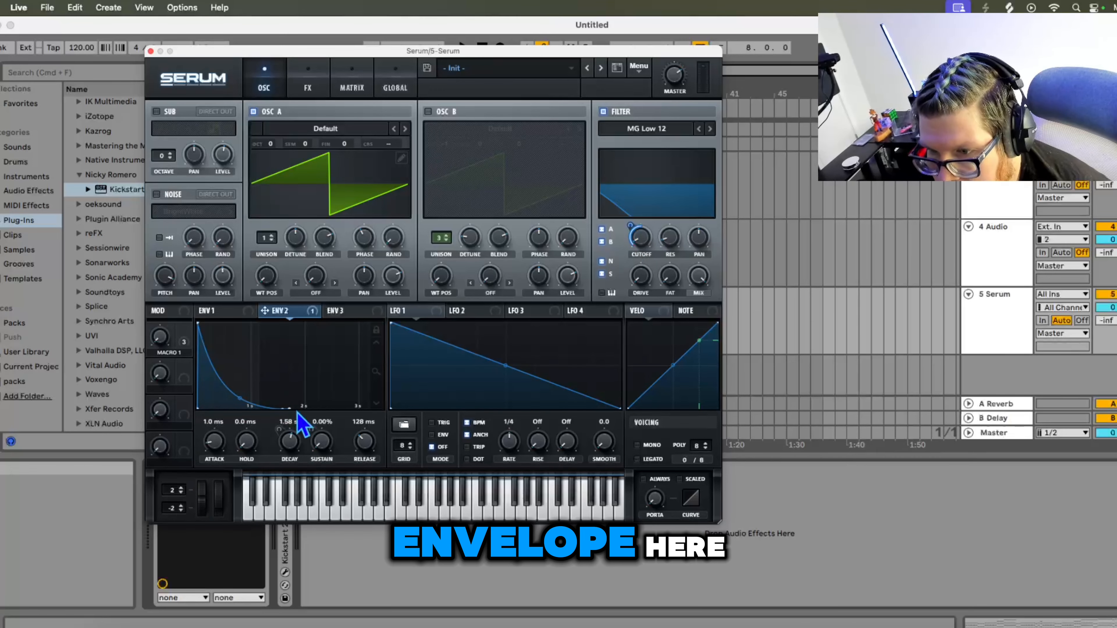
- Enable Osc B and play the clip to hear the fuller sound
{"action": "left_click_drag", "start_coordinate": [426, 64], "coordinate": [428, 88]}
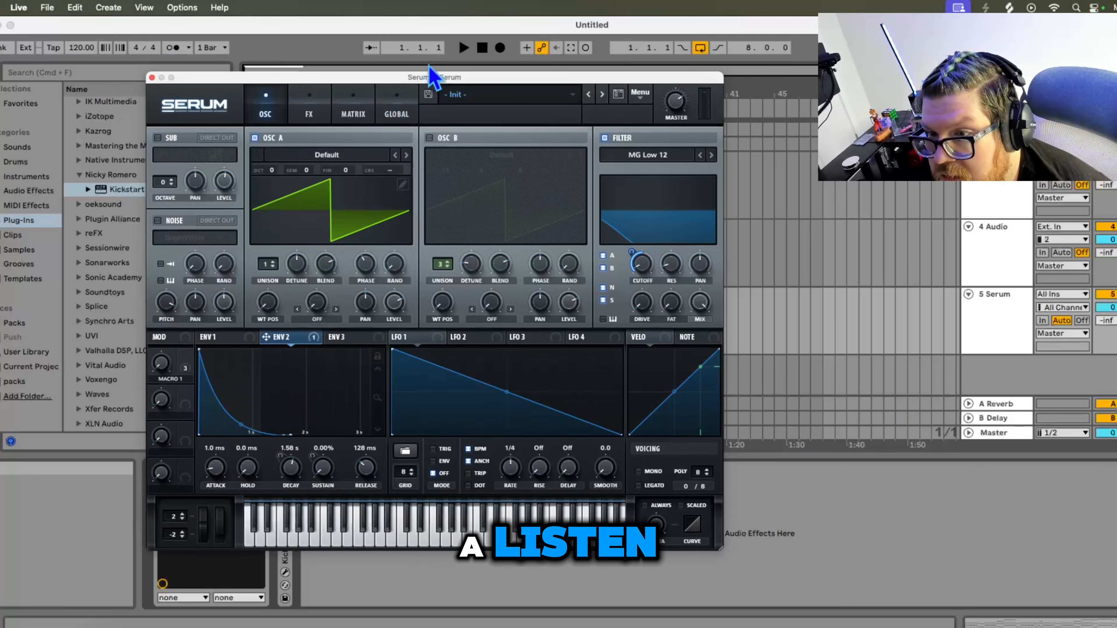
{"action": "left_click", "coordinate": [464, 48]}
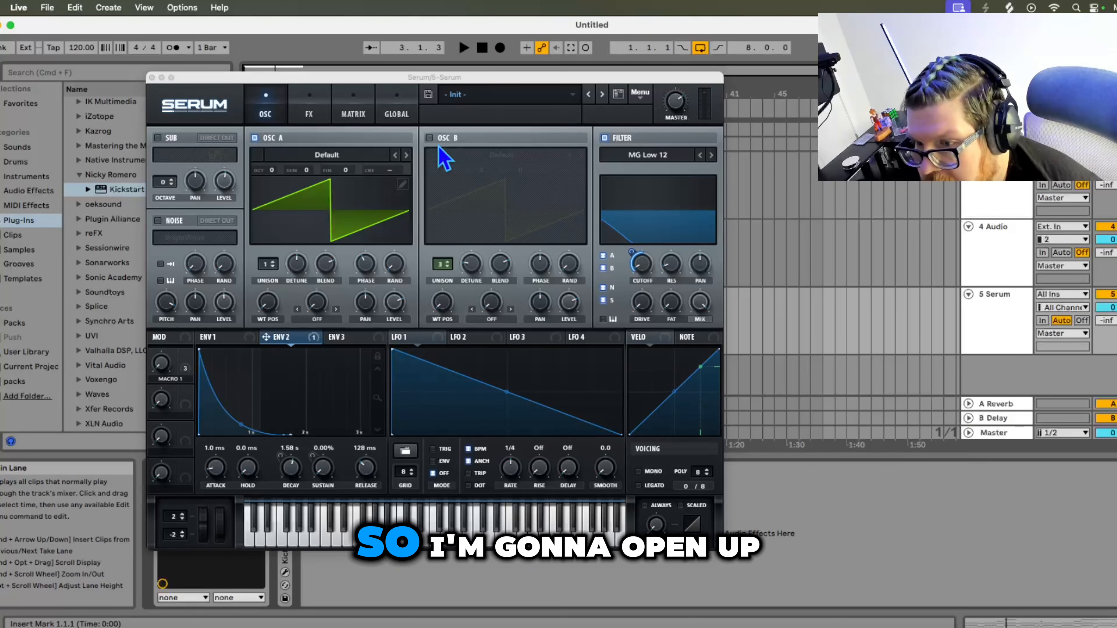
{"action": "left_click", "coordinate": [429, 138]}
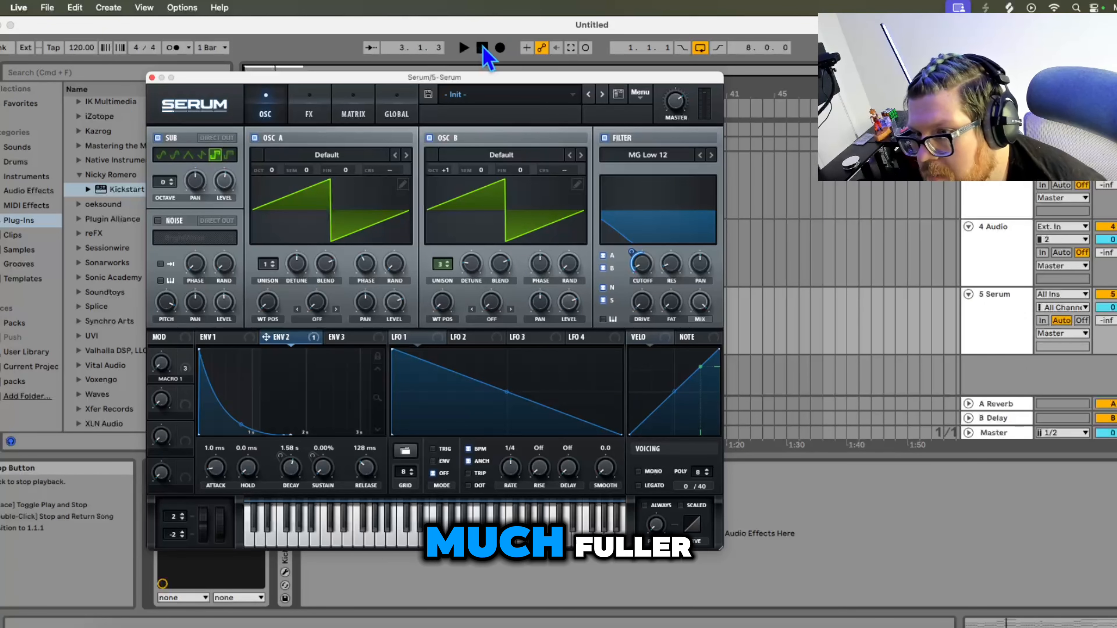
{"action": "left_click", "coordinate": [465, 47]}
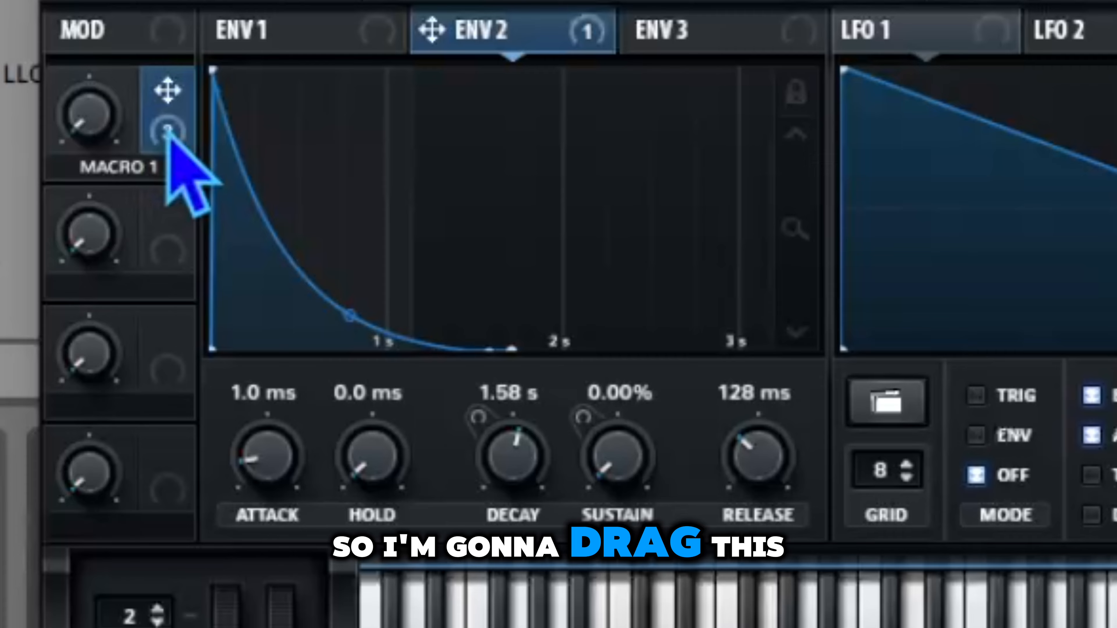
- Assign Macro 1 to modulate Envelope 2's decay and sustain and set the modulation depths
{"action": "left_click_drag", "start_coordinate": [185, 368], "coordinate": [284, 467]}
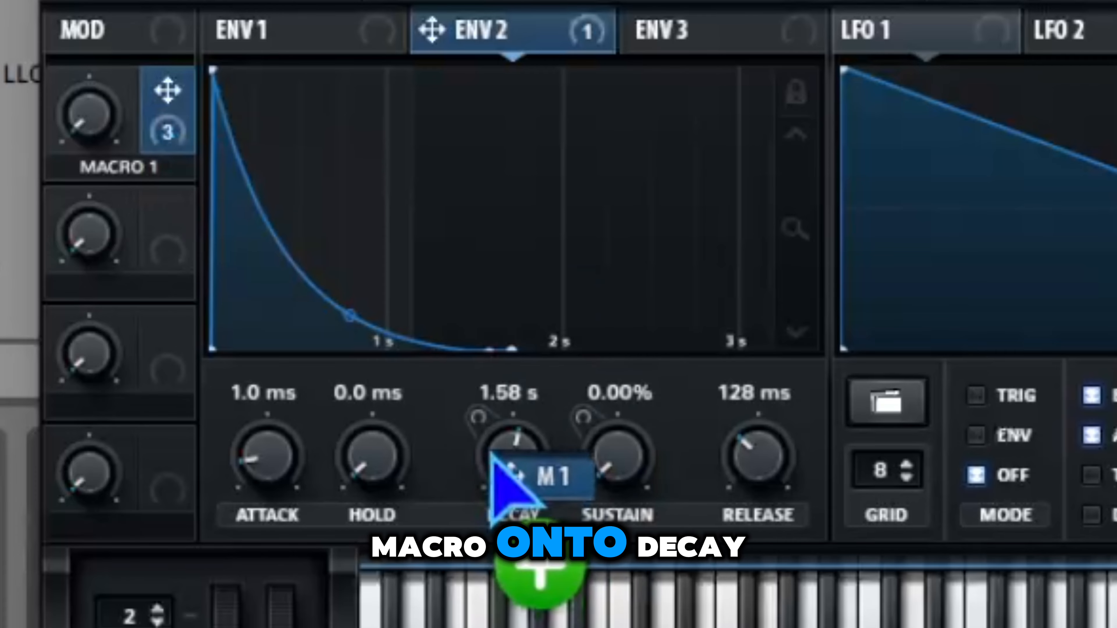
{"action": "left_click_drag", "start_coordinate": [491, 452], "coordinate": [498, 444]}
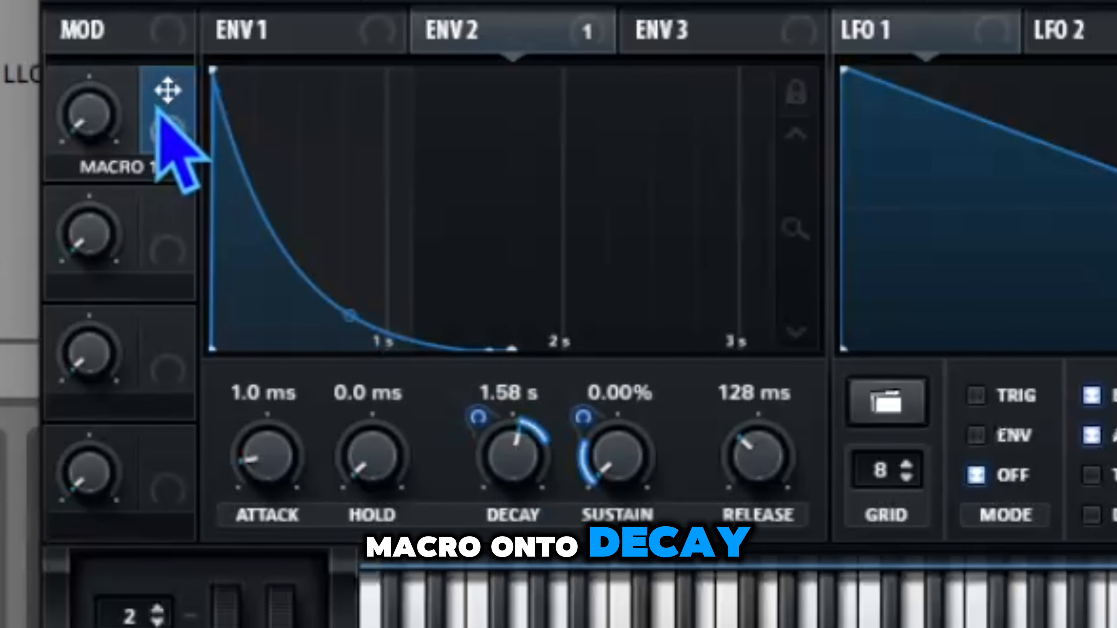
{"action": "left_click_drag", "start_coordinate": [168, 90], "coordinate": [623, 474]}
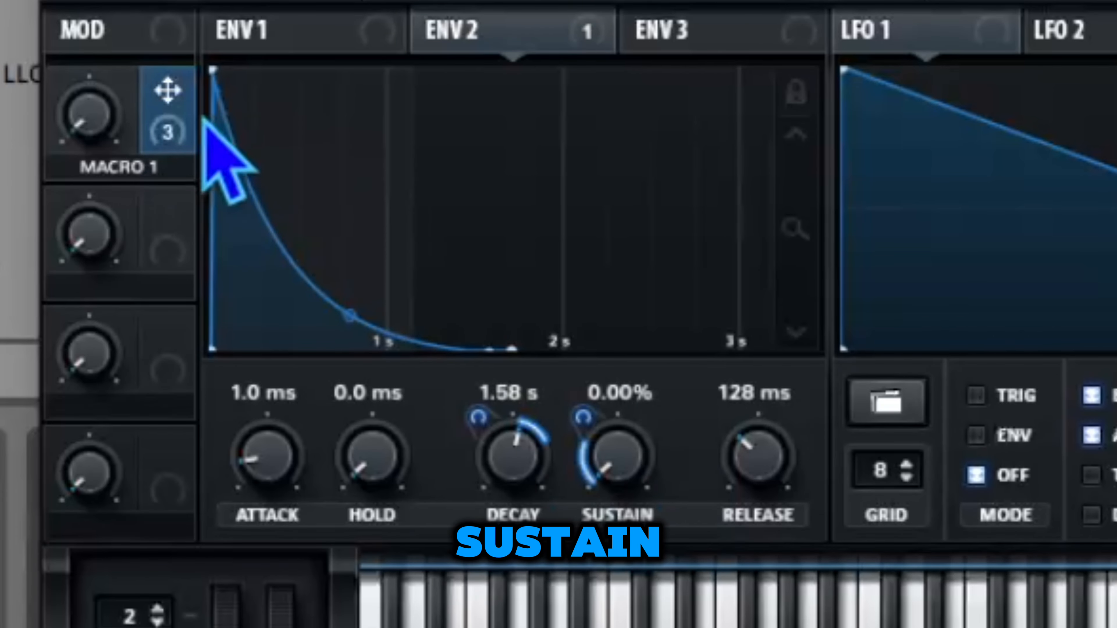
{"action": "left_click_drag", "start_coordinate": [167, 95], "coordinate": [1116, 0]}
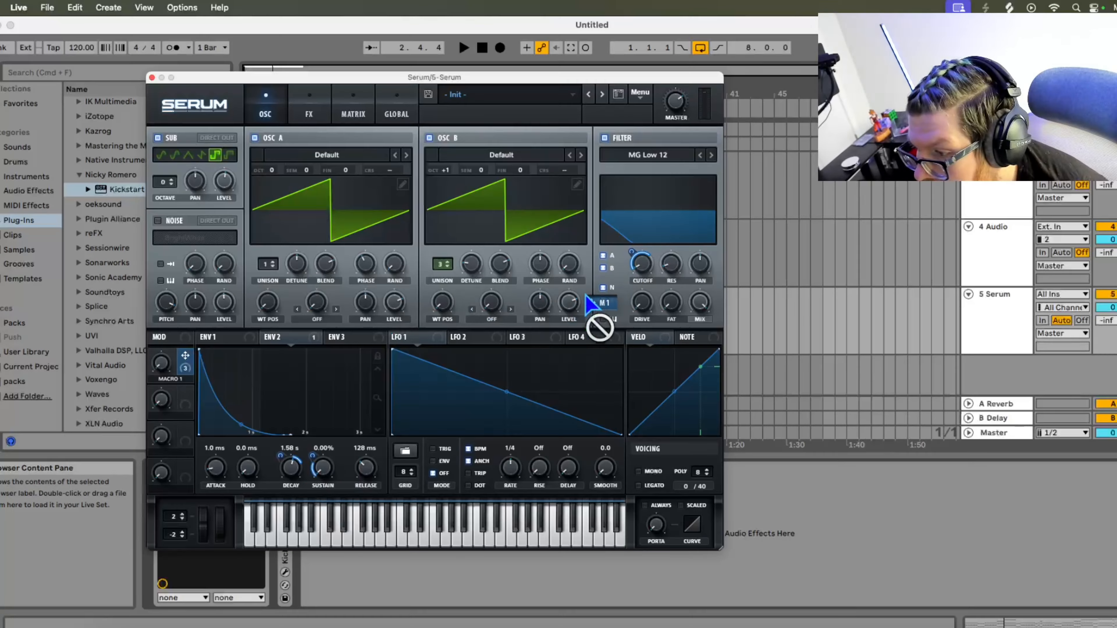
{"action": "left_click_drag", "start_coordinate": [591, 303], "coordinate": [642, 264]}
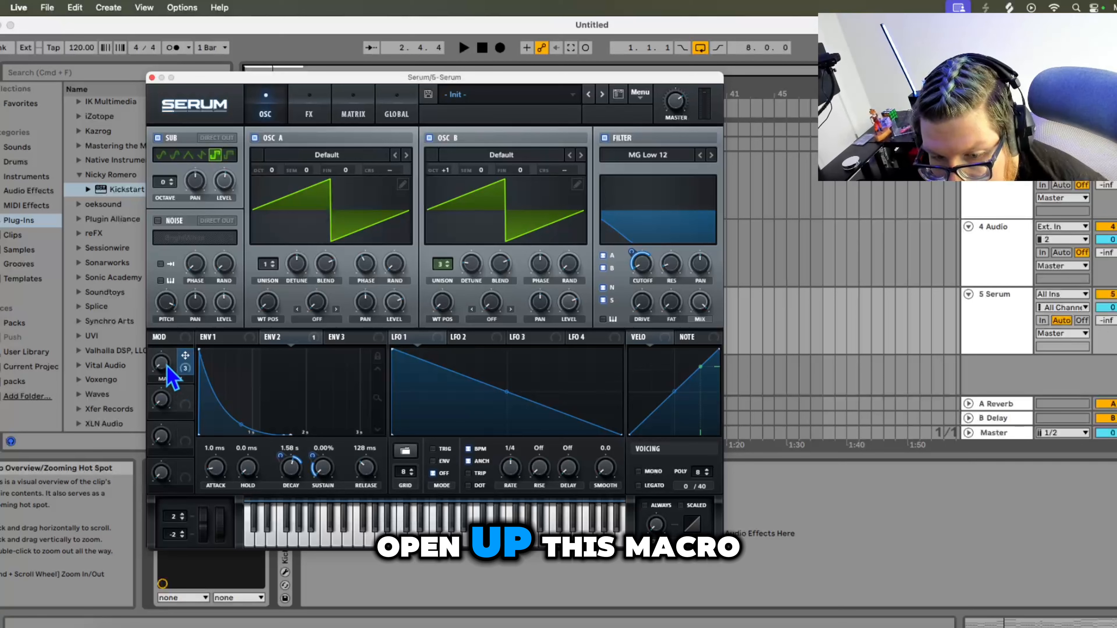
- Stop playback and turn Macro 1 up to about 59%
{"action": "left_click", "coordinate": [482, 49]}
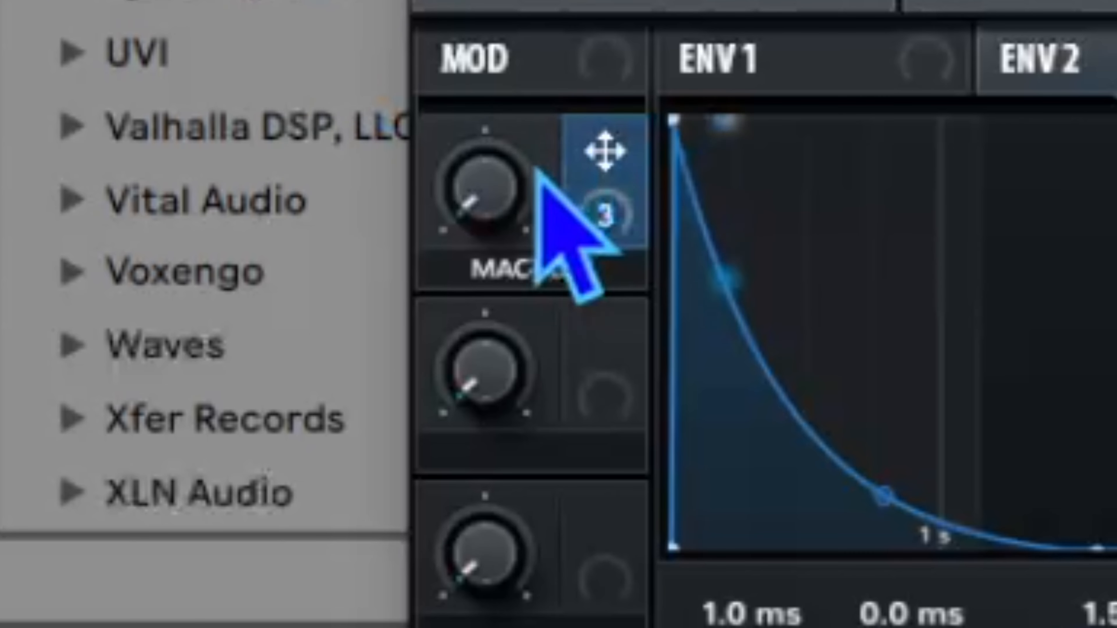
{"action": "left_click_drag", "start_coordinate": [162, 367], "coordinate": [161, 361]}
{"action": "left_click_drag", "start_coordinate": [487, 181], "coordinate": [469, 0]}
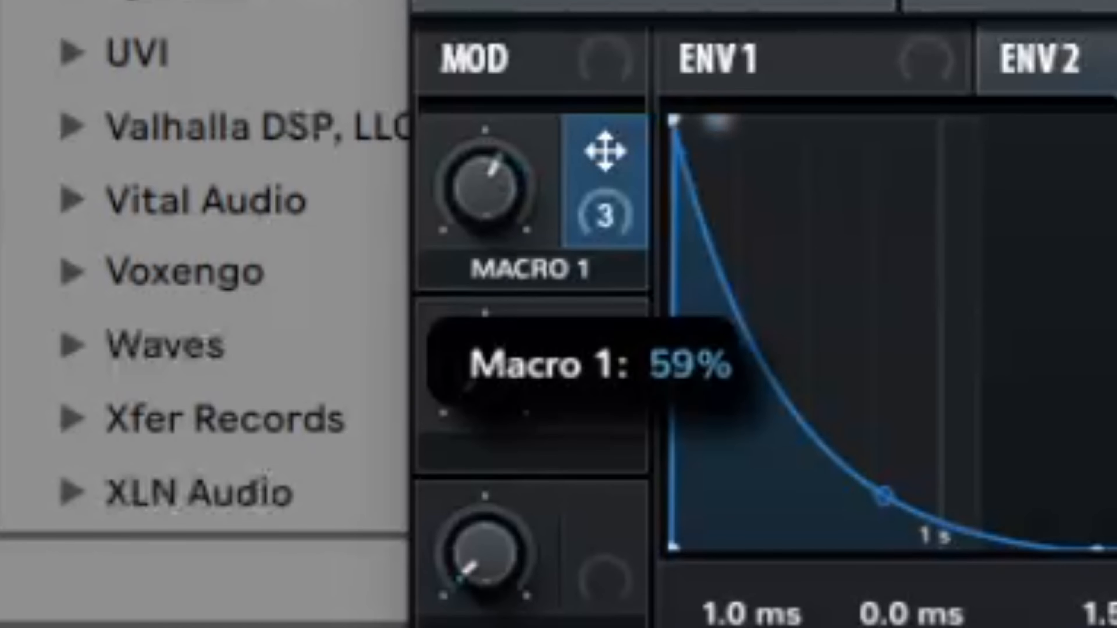
{"action": "left_click_drag", "start_coordinate": [575, 0], "coordinate": [643, 286]}
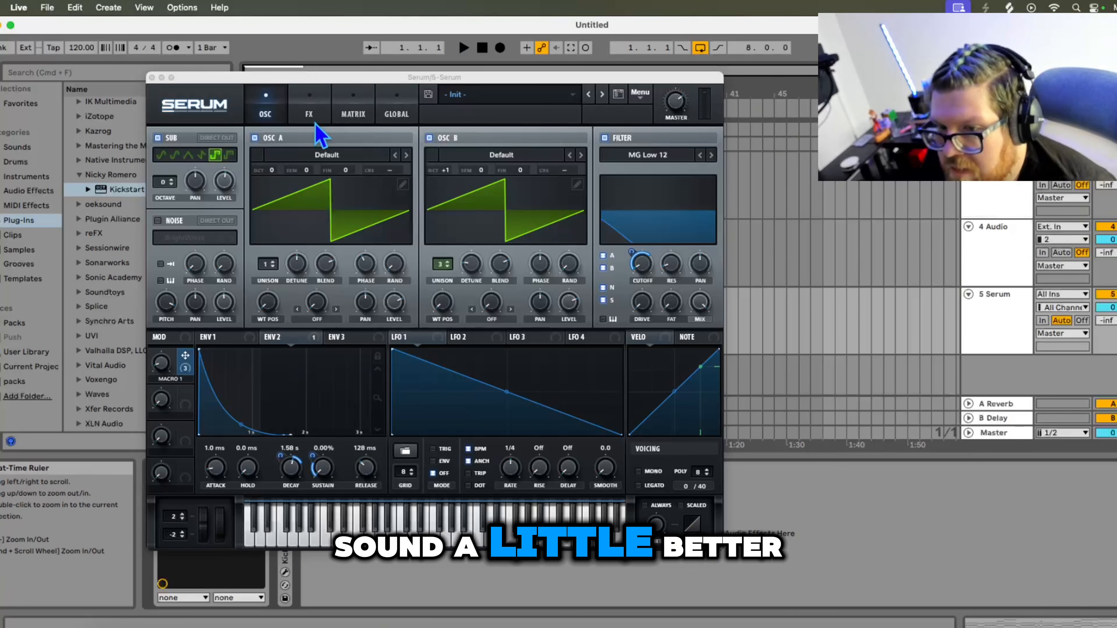
- Enable the Flanger and Compressor effects on the FX page
{"action": "left_click", "coordinate": [310, 114]}
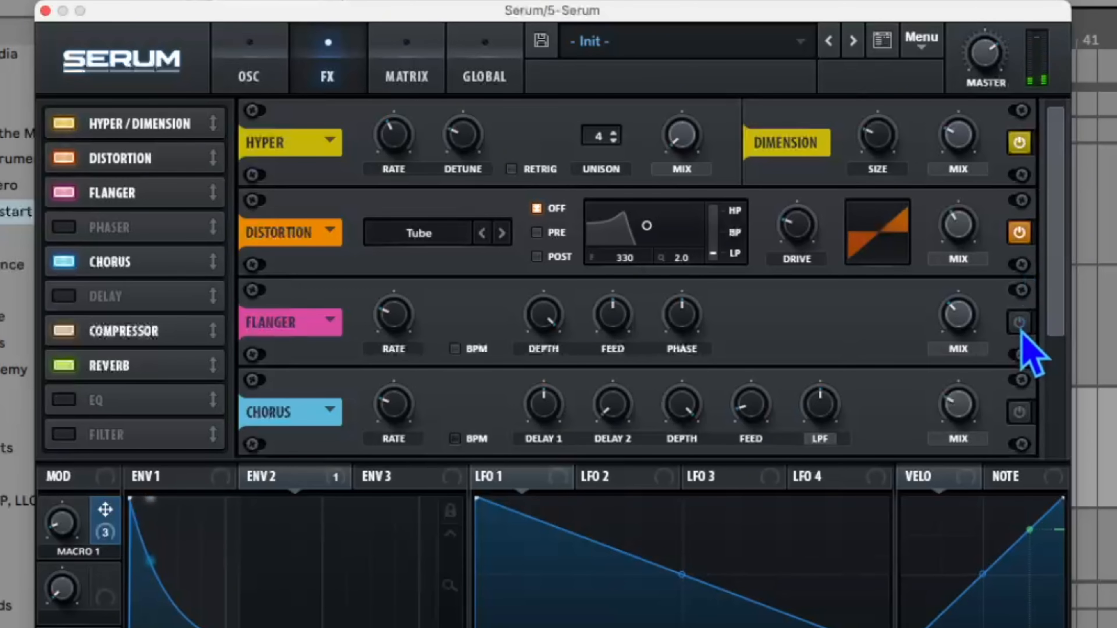
{"action": "left_click_drag", "start_coordinate": [1055, 275], "coordinate": [1069, 338]}
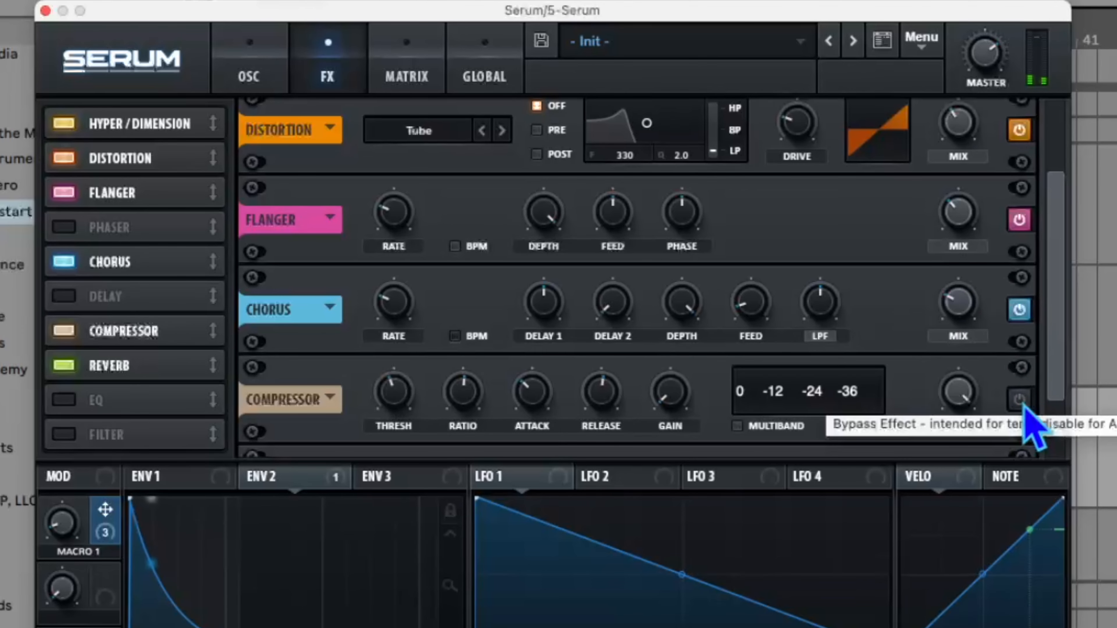
{"action": "left_click", "coordinate": [1019, 399]}
{"action": "left_click_drag", "start_coordinate": [1059, 379], "coordinate": [1074, 445]}
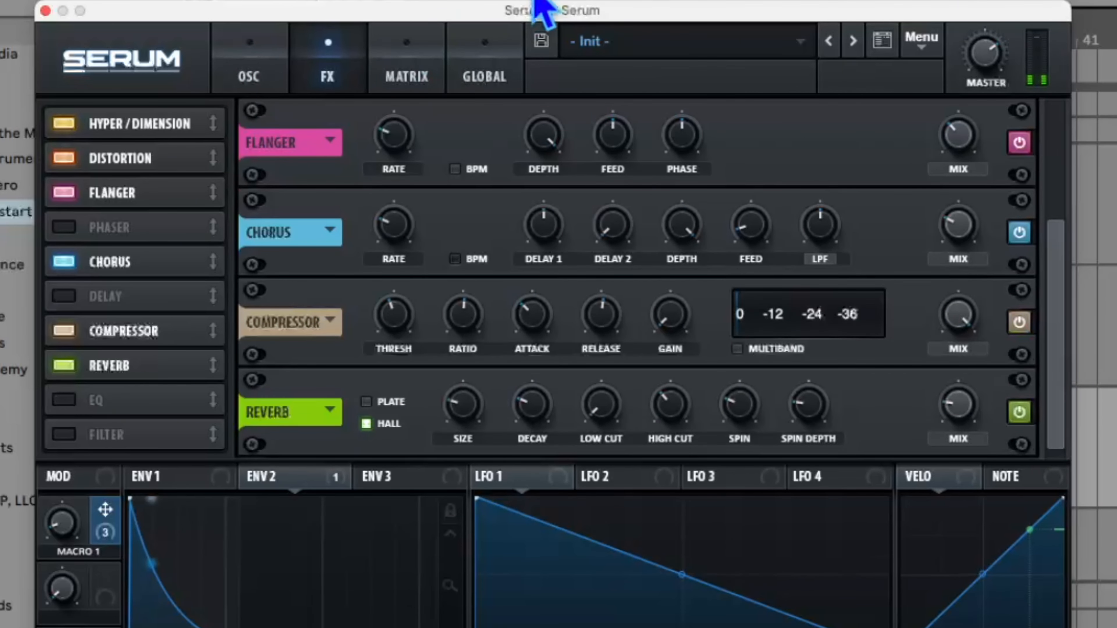
- Play the clip and turn Macro 1 up further
{"action": "left_click", "coordinate": [649, 1]}
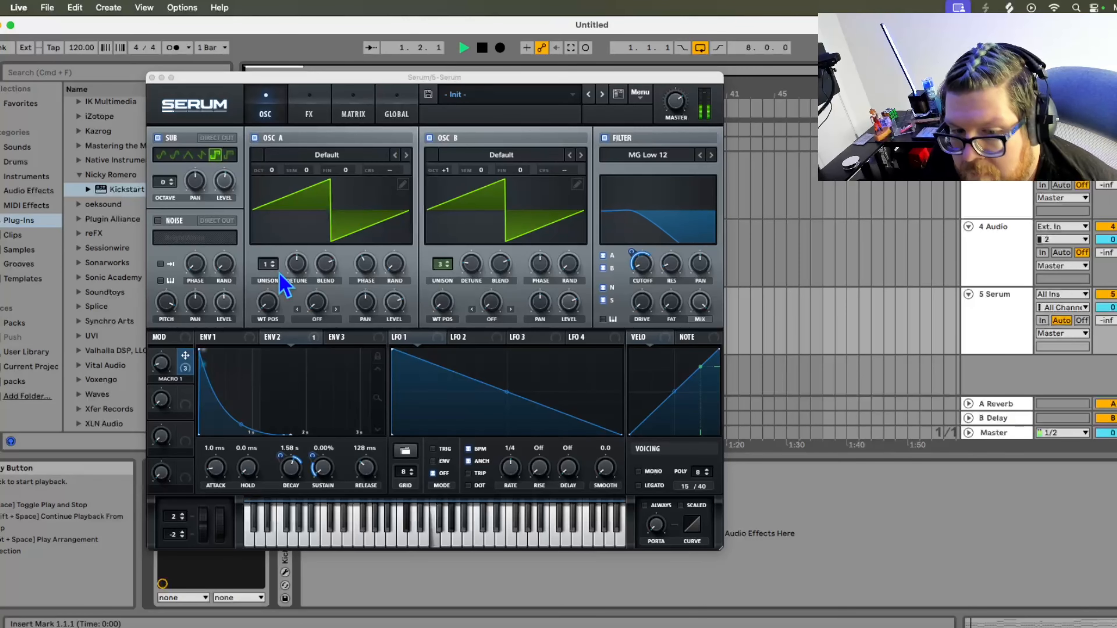
{"action": "left_click_drag", "start_coordinate": [166, 377], "coordinate": [164, 371]}
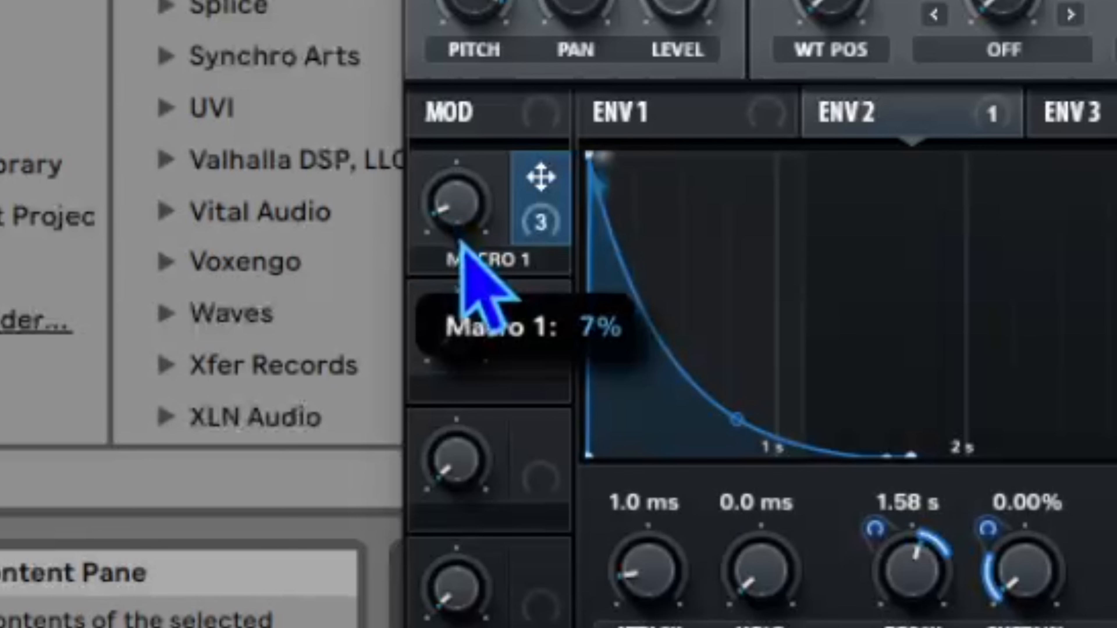
{"action": "left_click_drag", "start_coordinate": [464, 230], "coordinate": [373, 0]}
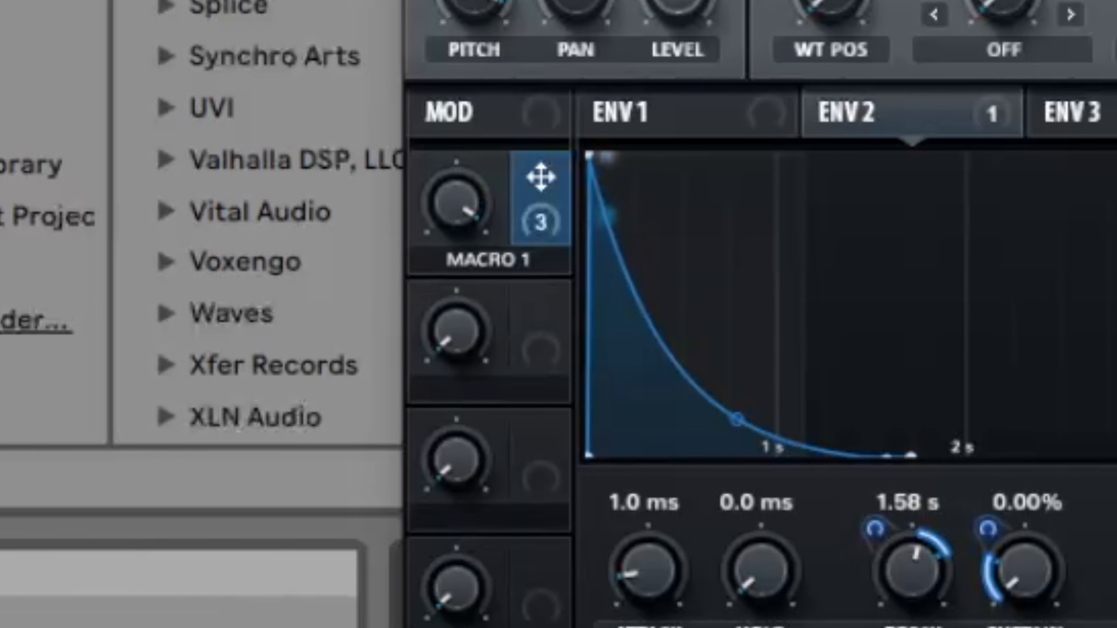